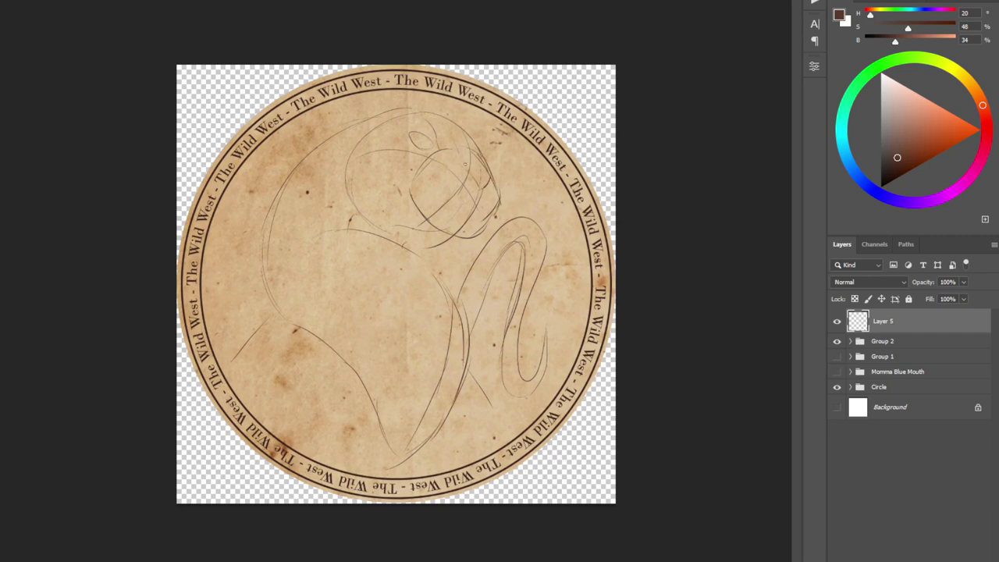
Sketch the creature's facial features over the head guides, including the snout, nostril, mouth line, brow and eye.
left_click_drag(468, 163, 496, 193)
mouse_move(464, 152)
left_mouse_down()
mouse_move(487, 222)
mouse_move(389, 169)
mouse_move(436, 174)
left_mouse_up()
left_click_drag(426, 178, 487, 222)
mouse_move(496, 184)
left_mouse_down()
mouse_move(499, 220)
mouse_move(414, 202)
left_mouse_up()
left_click_drag(481, 151, 500, 198)
left_click_drag(439, 113, 457, 142)
mouse_move(455, 124)
left_mouse_down()
mouse_move(480, 152)
mouse_move(449, 146)
left_mouse_up()
left_click_drag(479, 144, 491, 169)
key("v")
left_click_drag(431, 129, 417, 146)
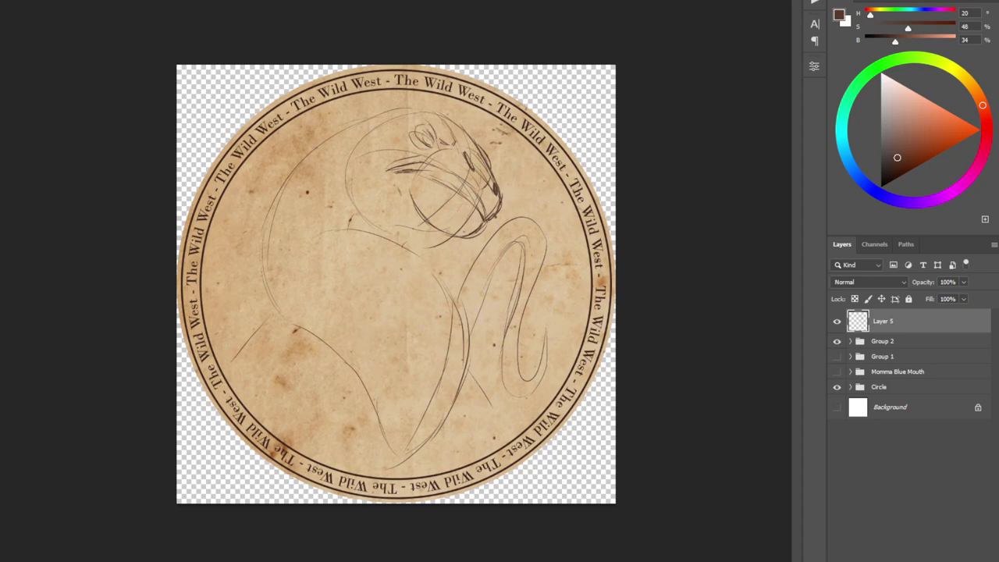
Try rough strokes between the chin and the curled tongue shape, and undo them.
mouse_move(490, 223)
left_mouse_down()
mouse_move(496, 257)
mouse_move(477, 242)
mouse_move(492, 254)
mouse_move(519, 225)
mouse_move(481, 259)
left_mouse_up()
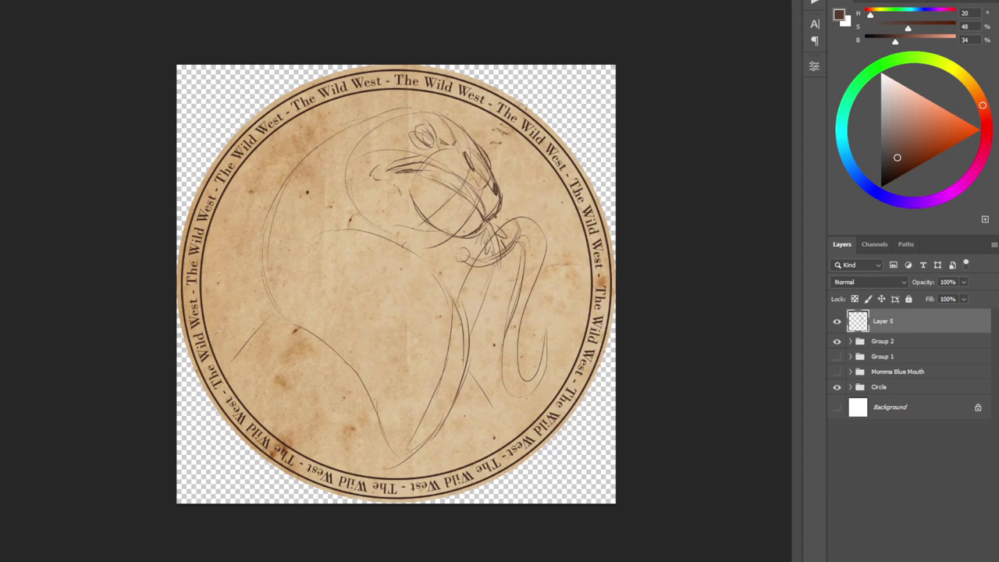
key("ctrl+z")
key("ctrl+z")
key("ctrl+z")
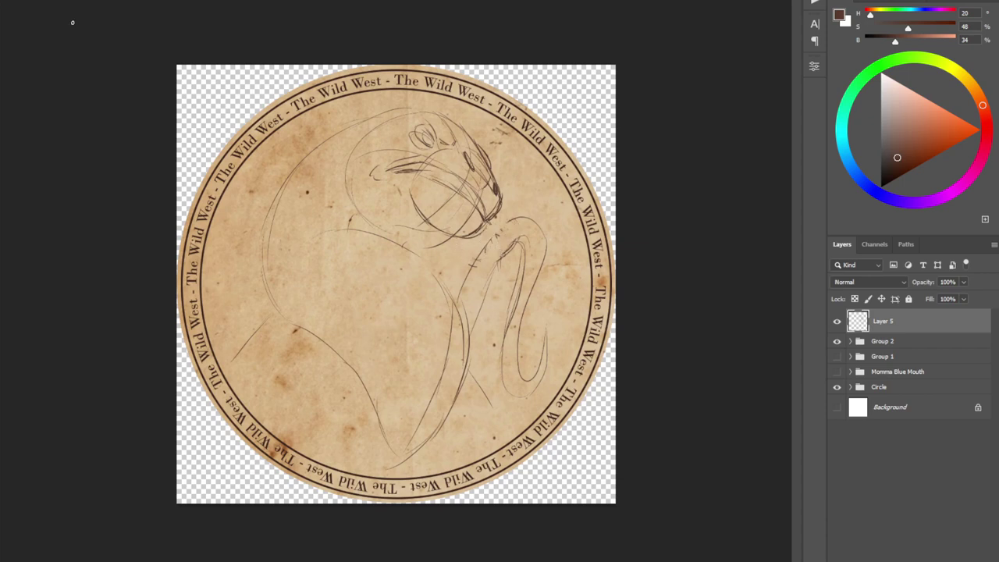
Scale the sketch down slightly within the circle and rough in tall hat lines above the head.
key("ctrl+t")
left_click_drag(229, 107, 267, 149)
key("Return")
left_click_drag(418, 95, 490, 179)
left_click_drag(394, 111, 394, 180)
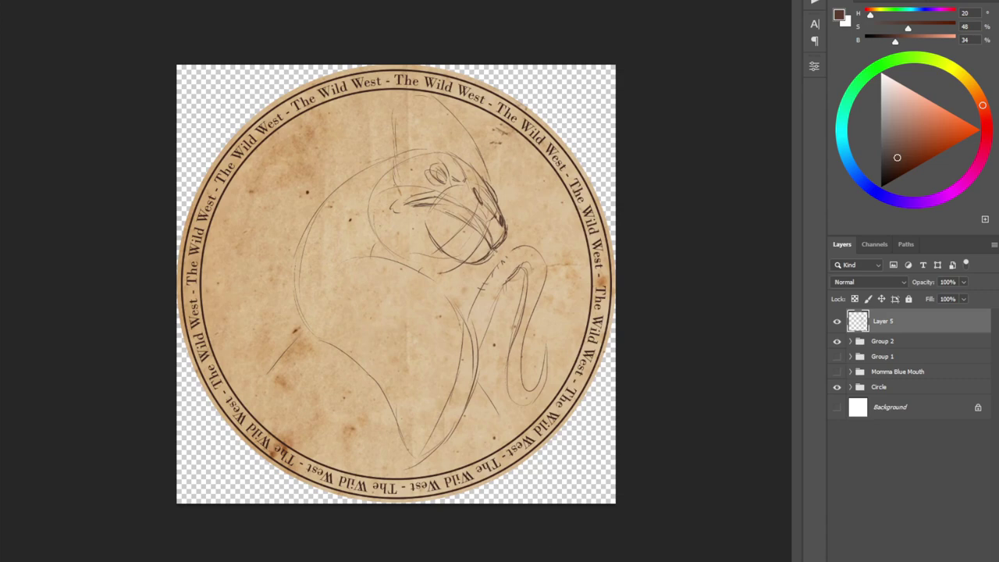
On a new layer, ink the nostril, the mouth line and the snout tip in black.
key("ctrl+shift+alt+n")
left_click(882, 187)
key("ctrl+plus")
key("ctrl+plus")
key("ctrl+plus")
left_click_drag(484, 102, 404, 443)
left_click_drag(551, 341, 568, 381)
mouse_move(641, 436)
left_mouse_down()
mouse_move(633, 429)
mouse_move(640, 445)
mouse_move(609, 519)
left_mouse_up()
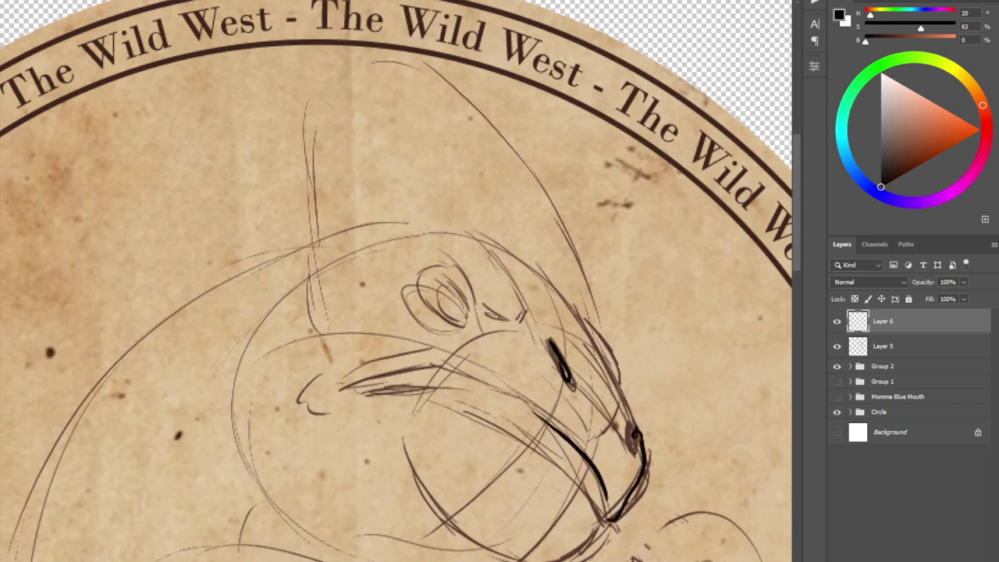
Clean up the sketch on Layer 5 around the snout and erase the inked mouth line on Layer 6.
left_click(883, 346)
mouse_move(590, 459)
left_mouse_down()
mouse_move(607, 492)
mouse_move(610, 482)
left_mouse_up()
mouse_move(593, 462)
left_mouse_down()
mouse_move(623, 512)
mouse_move(638, 492)
left_mouse_up()
left_click(883, 322)
key("e")
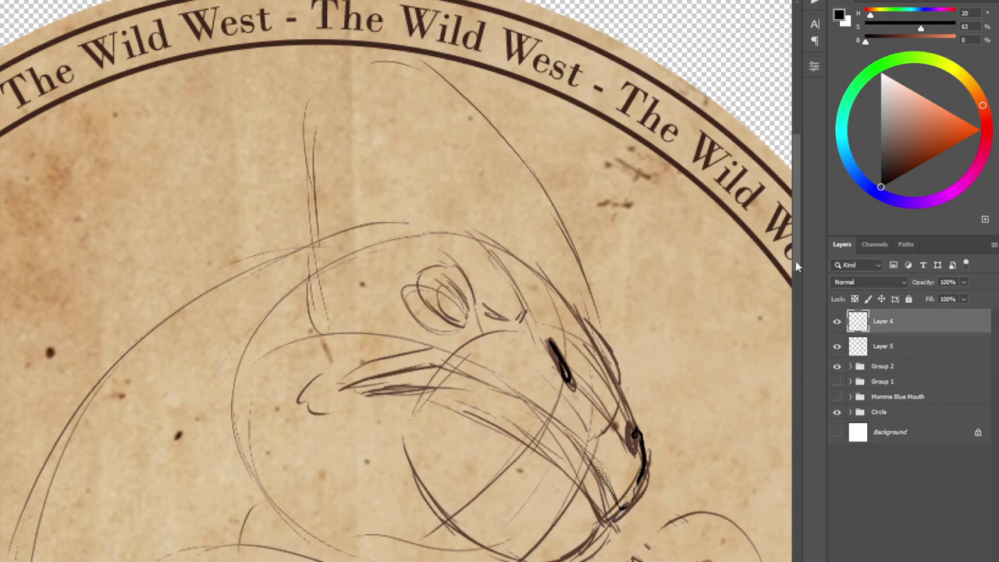
Ink the upper lip from the snout tip back toward the mouth corner, undoing and redrawing unsatisfactory strokes.
mouse_move(525, 418)
left_mouse_down()
mouse_move(601, 473)
mouse_move(599, 455)
mouse_move(633, 435)
mouse_move(625, 514)
mouse_move(638, 475)
left_mouse_up()
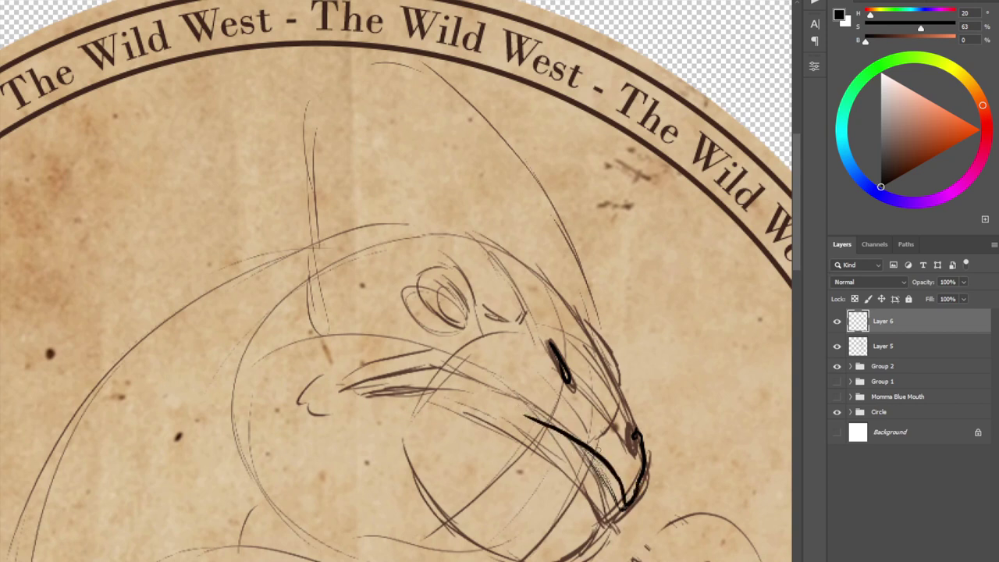
left_click_drag(599, 441, 632, 471)
key("ctrl+z")
key("ctrl+z")
mouse_move(535, 419)
left_mouse_down()
mouse_move(622, 490)
mouse_move(428, 369)
mouse_move(618, 503)
left_mouse_up()
key("ctrl+z")
left_click_drag(523, 408, 624, 506)
key("ctrl+z")
mouse_move(532, 413)
left_mouse_down()
mouse_move(369, 376)
mouse_move(356, 388)
mouse_move(451, 397)
mouse_move(548, 454)
mouse_move(618, 512)
left_mouse_up()
key("ctrl+z")
left_click_drag(529, 435, 606, 515)
key("ctrl+z")
key("ctrl+z")
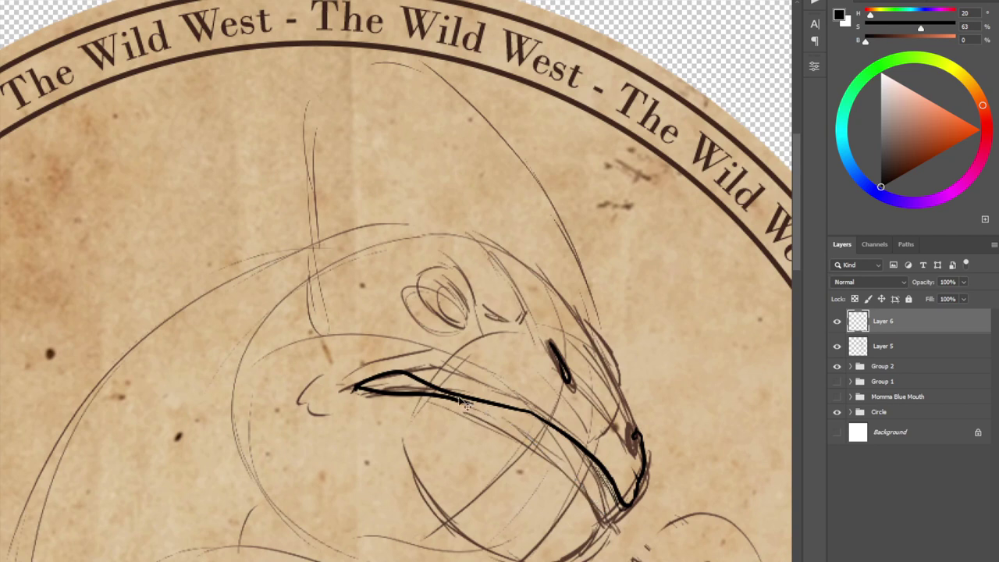
Redraw the lower lip line from the mouth corner to the chin and ink the cheek and jaw creases.
key("ctrl+z")
left_click_drag(357, 388, 601, 531)
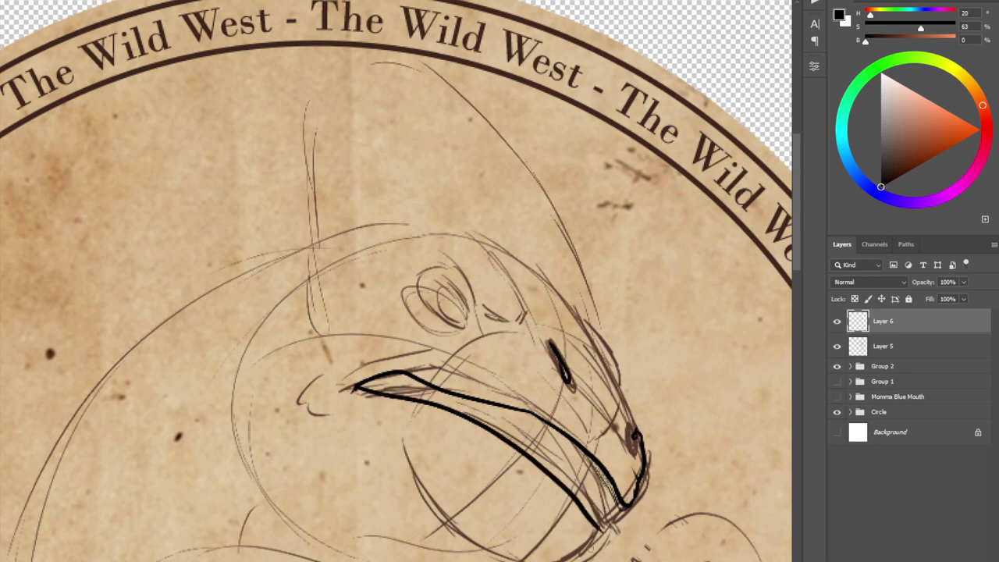
scroll(592, 550, "down", 2)
mouse_move(601, 480)
left_mouse_down()
mouse_move(584, 500)
mouse_move(546, 473)
left_mouse_up()
left_click_drag(536, 463, 506, 432)
left_click_drag(454, 387, 376, 363)
left_click_drag(322, 324, 336, 360)
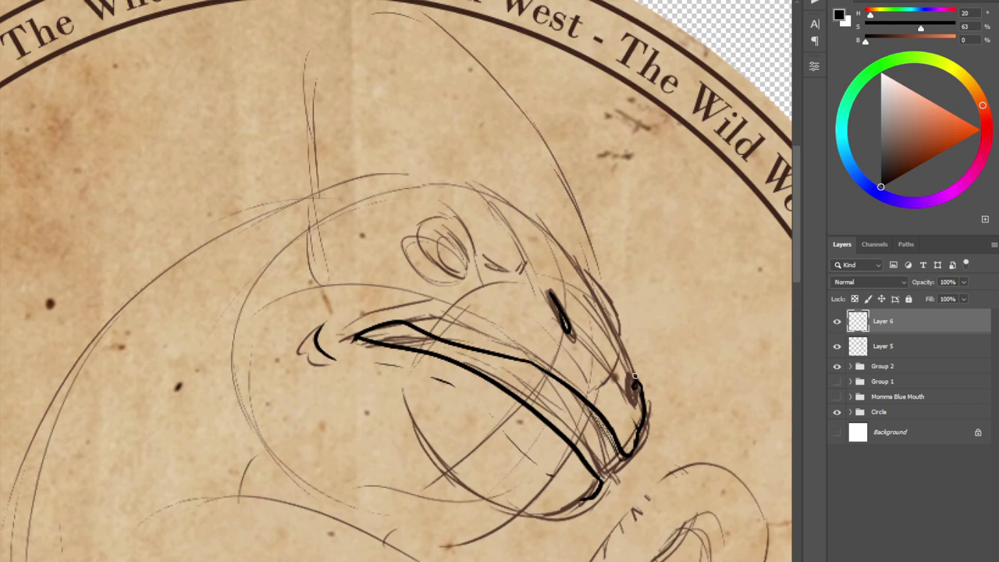
Ink the front edge of the snout, the fold in front of the eye and a small crease below the nostril.
left_click_drag(584, 274, 620, 334)
left_click_drag(484, 256, 536, 275)
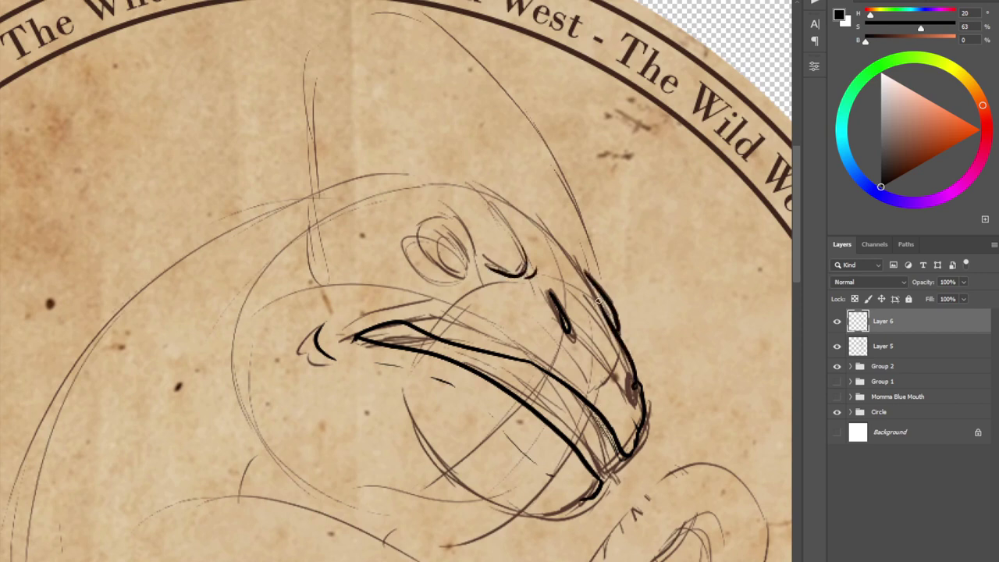
left_click_drag(599, 300, 590, 291)
left_click_drag(581, 295, 610, 352)
key("ctrl+z")
left_click_drag(527, 333, 559, 348)
Fill the mouth with upper and lower rows of inked teeth and add a short line at the snout tip.
mouse_move(393, 323)
left_mouse_down()
mouse_move(526, 385)
mouse_move(486, 348)
mouse_move(414, 341)
mouse_move(598, 453)
left_mouse_up()
mouse_move(584, 459)
left_mouse_down()
mouse_move(591, 444)
mouse_move(580, 433)
left_mouse_up()
left_click_drag(404, 349, 421, 343)
left_click_drag(432, 353, 450, 352)
mouse_move(476, 371)
left_mouse_down()
mouse_move(482, 361)
mouse_move(528, 391)
mouse_move(575, 438)
left_mouse_up()
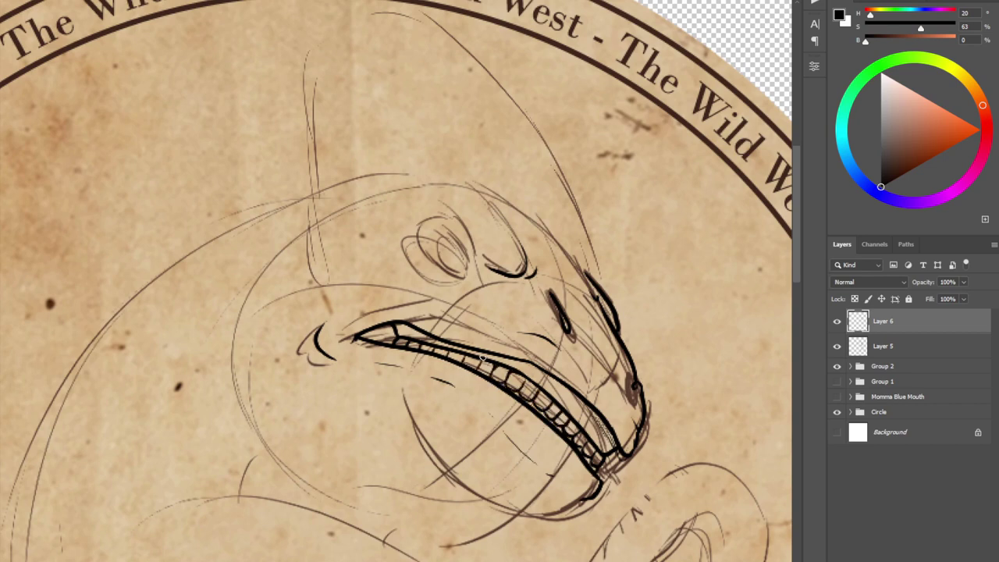
left_click_drag(517, 379, 578, 429)
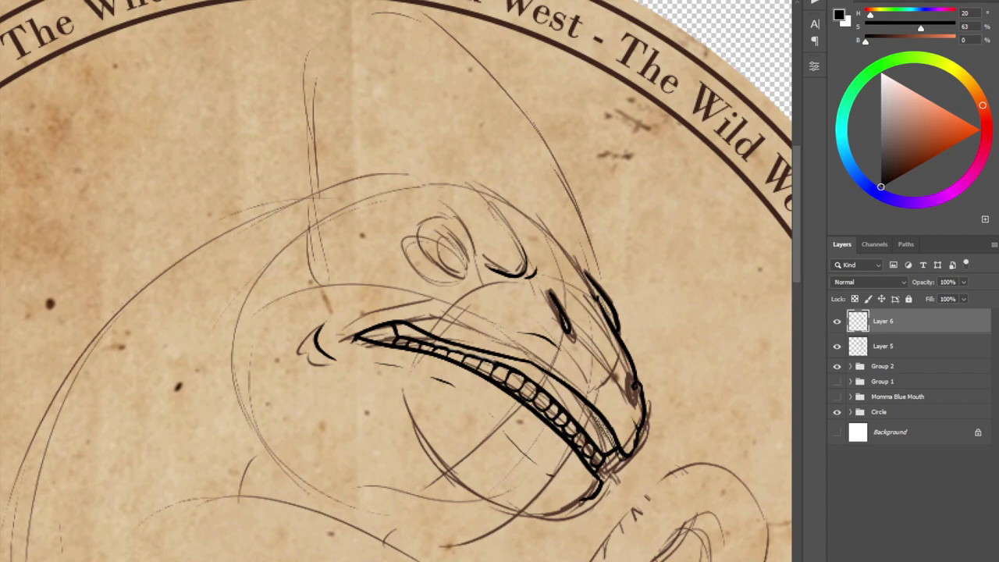
mouse_move(525, 373)
left_mouse_down()
mouse_move(602, 452)
mouse_move(560, 388)
mouse_move(412, 327)
left_mouse_up()
left_click_drag(640, 413, 629, 436)
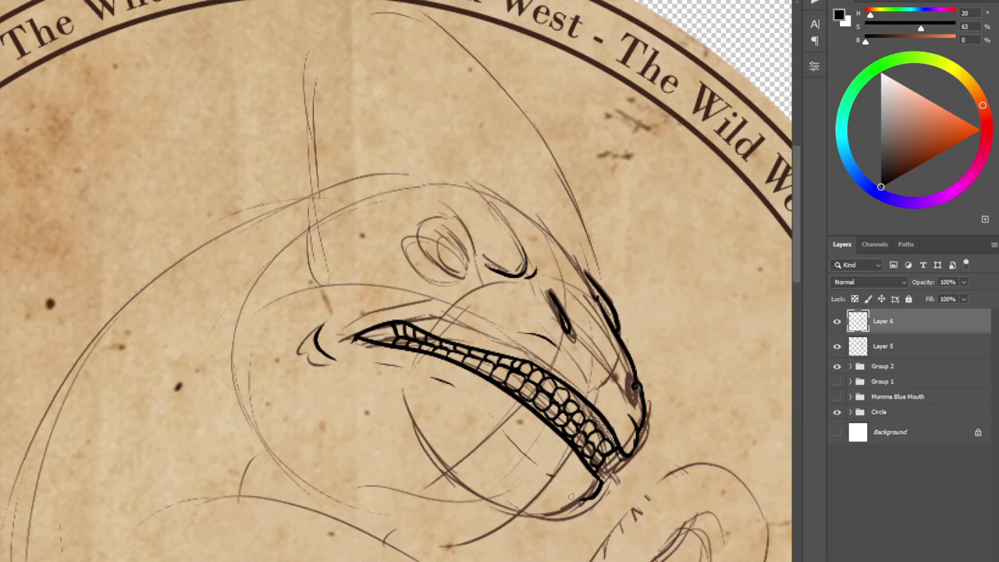
Ink the lower jaw, the curved back edge of the cheek and the throat line beneath the chin.
left_click_drag(584, 500, 540, 521)
left_click_drag(478, 504, 543, 520)
left_click_drag(414, 417, 462, 479)
mouse_move(238, 313)
left_mouse_down()
mouse_move(233, 339)
mouse_move(325, 474)
left_mouse_up()
scroll(517, 427, "down", 2)
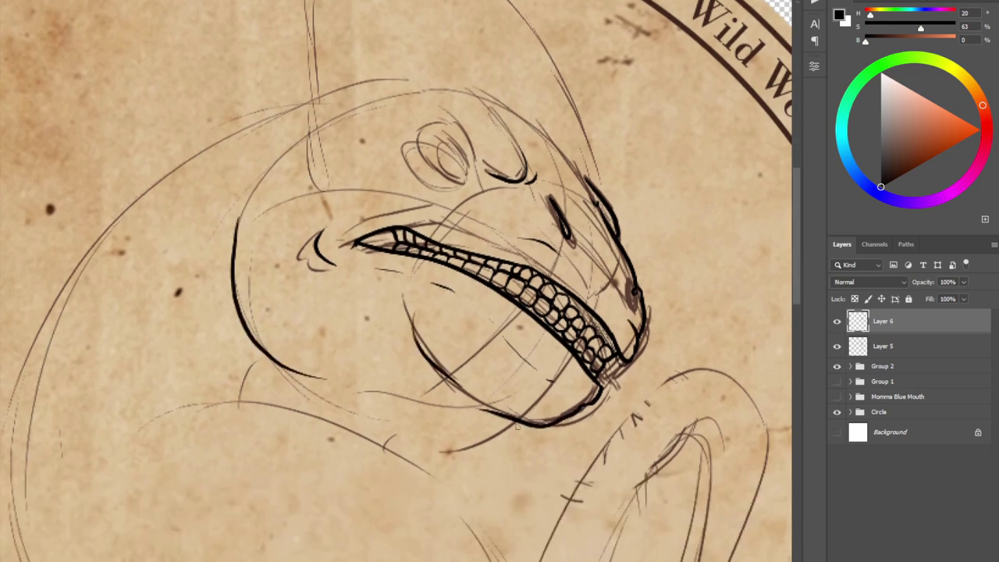
mouse_move(517, 425)
left_mouse_down()
mouse_move(418, 409)
mouse_move(386, 446)
left_mouse_up()
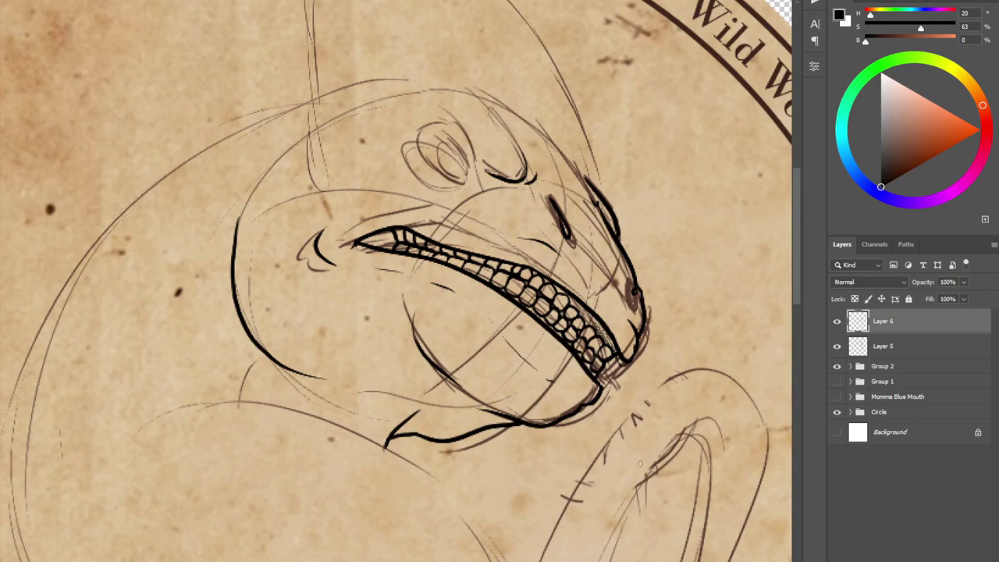
Ink a fold behind the jaw and the long front contour from the throat down to the chest's lower point.
scroll(640, 464, "up", 1)
left_click_drag(216, 293, 264, 392)
scroll(264, 392, "left", 3)
key("ctrl+minus")
key("ctrl+minus")
scroll(397, 281, "down", 5)
left_click_drag(337, 186, 451, 480)
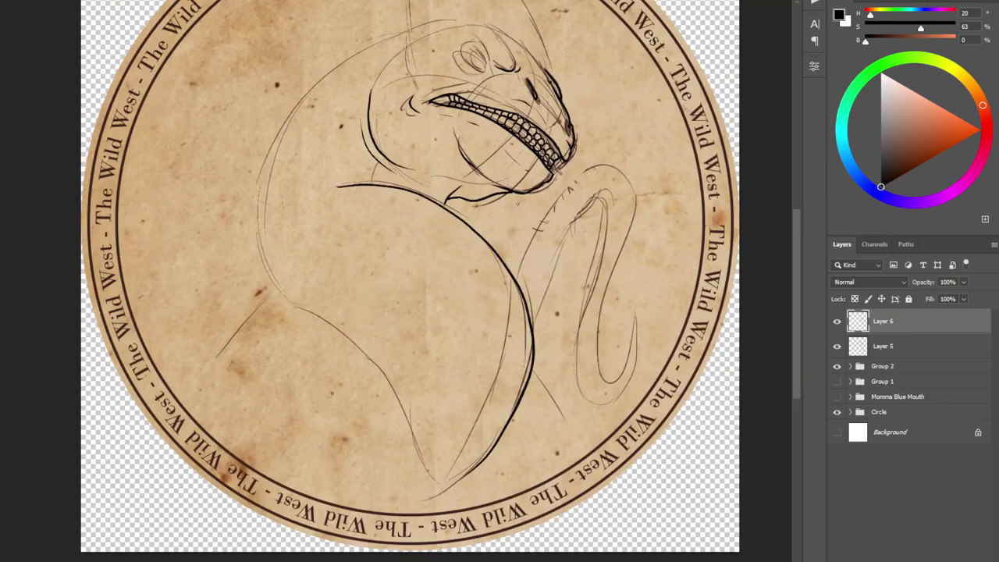
Ink the long back contour from behind the head down the neck, replacing the rejected first stroke.
key("ctrl+plus")
key("ctrl+plus")
key("ctrl+plus")
scroll(531, 215, "up", 2)
key("ctrl+minus")
key("ctrl+minus")
key("ctrl+minus")
left_click_drag(797, 237, 798, 206)
key("ctrl+plus")
key("ctrl+plus")
mouse_move(416, 76)
left_mouse_down()
mouse_move(133, 495)
mouse_move(146, 527)
left_mouse_up()
key("ctrl+z")
key("ctrl+z")
key("ctrl+minus")
key("ctrl+minus")
left_click_drag(402, 45, 422, 431)
Ink a second throat contour and thin skin folds beneath and behind the jaw.
key("ctrl+plus")
key("ctrl+plus")
left_click_drag(797, 281, 796, 234)
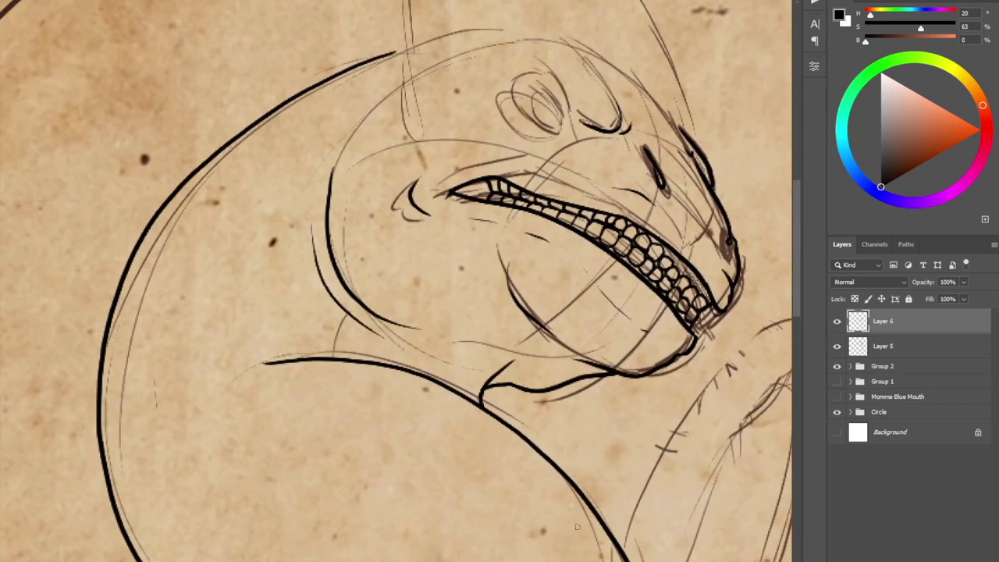
left_click_drag(481, 403, 255, 345)
left_click_drag(480, 397, 491, 412)
key("ctrl+z")
left_click_drag(502, 345, 460, 340)
left_click_drag(473, 360, 416, 349)
left_click_drag(291, 181, 316, 311)
left_click_drag(330, 322, 349, 332)
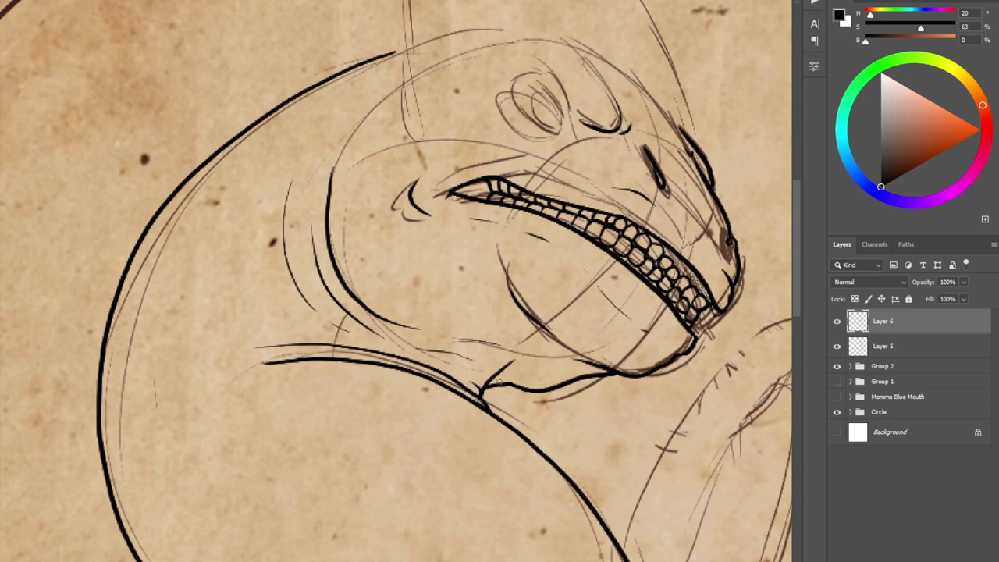
Ink the eye with its heavy outline, upper lid, lashes and surrounding crease.
mouse_move(473, 328)
left_mouse_down()
mouse_move(384, 531)
mouse_move(358, 532)
left_mouse_up()
mouse_move(411, 269)
left_mouse_down()
mouse_move(460, 320)
mouse_move(428, 295)
mouse_move(395, 291)
mouse_move(406, 279)
mouse_move(436, 294)
mouse_move(456, 323)
left_mouse_up()
left_click_drag(407, 293, 440, 337)
mouse_move(428, 295)
left_mouse_down()
mouse_move(416, 302)
mouse_move(446, 331)
left_mouse_up()
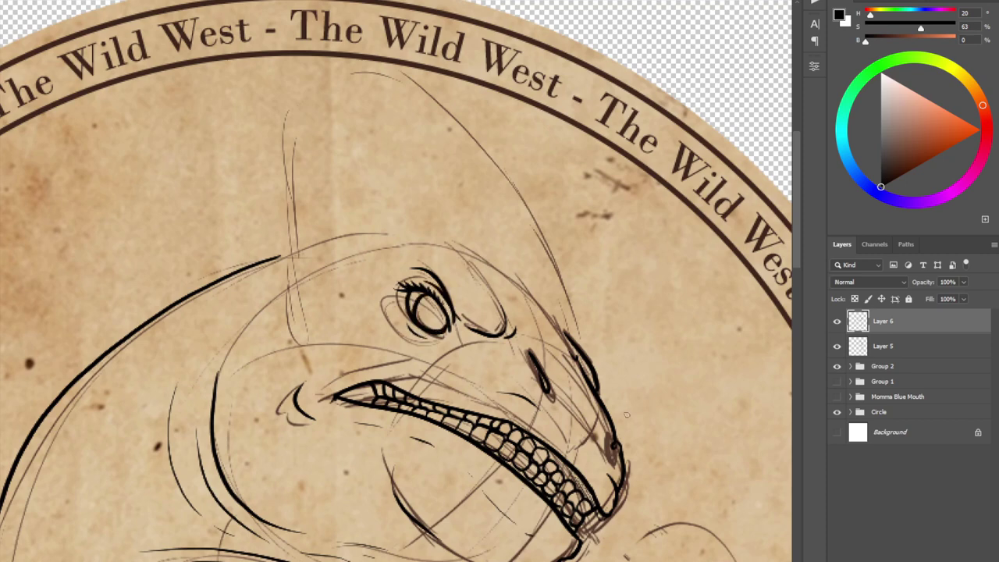
Ink the shoulder and arm contours on both sides of the lower body.
scroll(625, 431, "down", 6)
left_click_drag(542, 394, 585, 560)
key("ctrl+minus")
key("ctrl+minus")
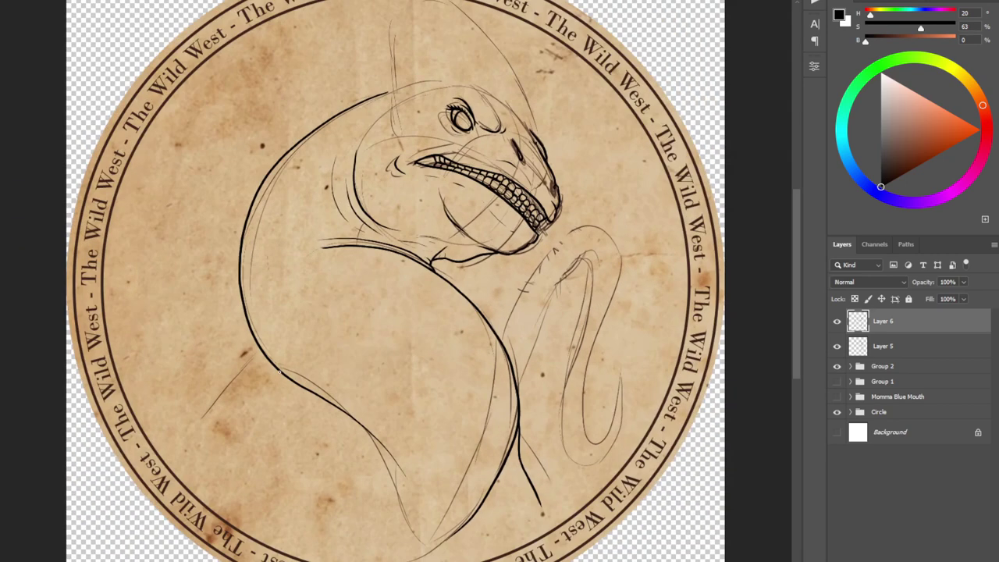
left_click_drag(286, 383, 225, 480)
left_click_drag(337, 431, 362, 452)
left_click_drag(381, 478, 392, 551)
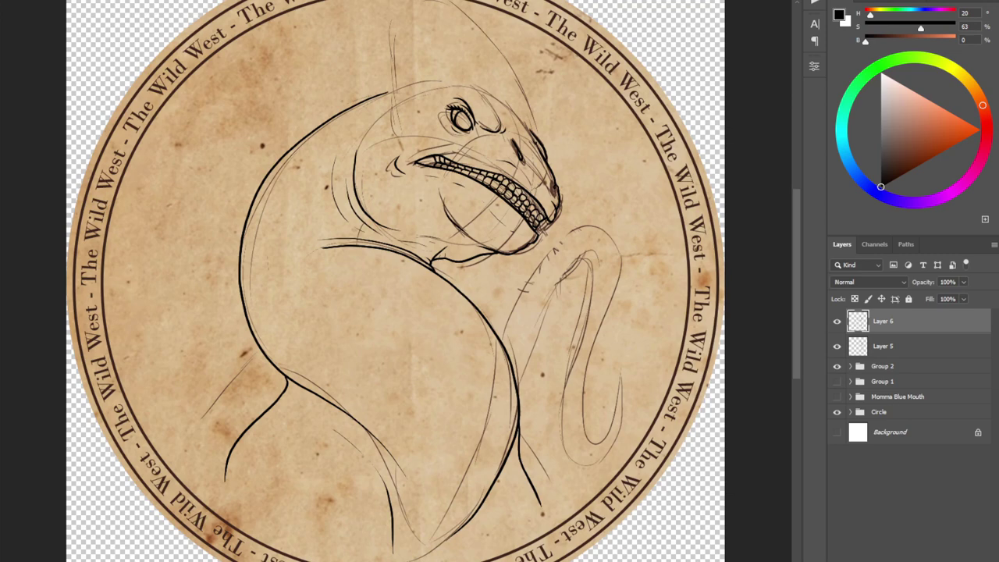
Ink the top of the head from the snout to the neck and refine the fold behind the cheek.
scroll(798, 285, "up", 4)
key("ctrl+plus")
key("ctrl+plus")
mouse_move(486, 186)
left_mouse_down()
mouse_move(551, 193)
mouse_move(665, 284)
mouse_move(379, 210)
mouse_move(320, 336)
left_mouse_up()
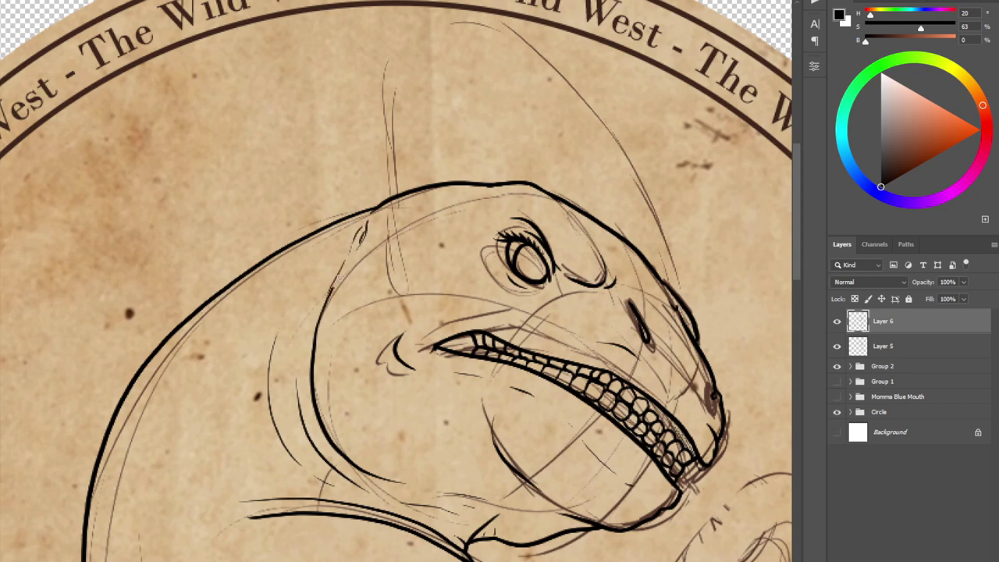
left_click_drag(343, 269, 303, 337)
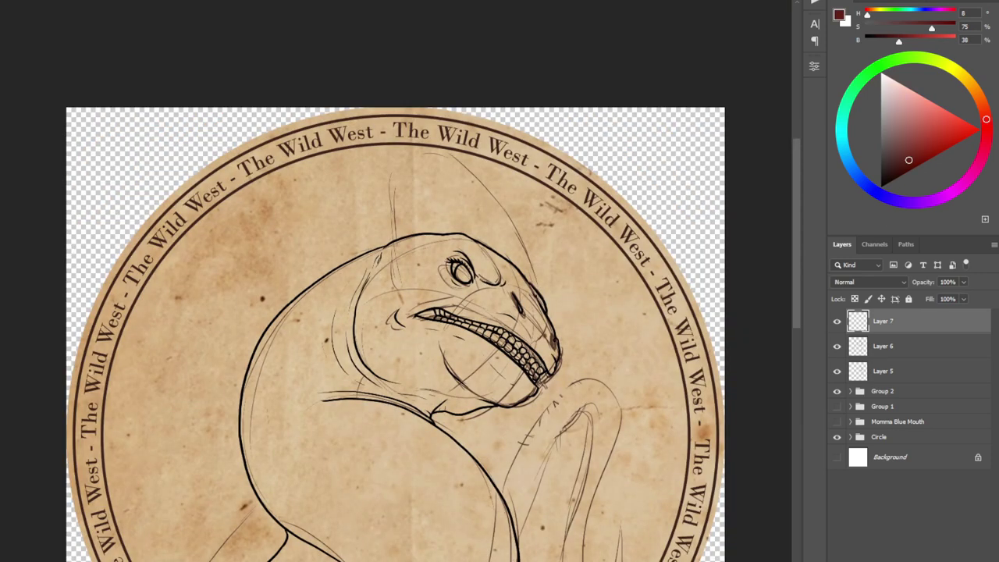
Sketch the hat's wide, curved brim around the head in dark red on Layer 7.
left_click_drag(351, 269, 313, 250)
left_click_drag(284, 261, 353, 335)
mouse_move(283, 233)
left_mouse_down()
mouse_move(338, 217)
mouse_move(481, 245)
left_mouse_up()
mouse_move(646, 260)
left_mouse_down()
mouse_move(557, 331)
mouse_move(352, 341)
left_mouse_up()
mouse_move(289, 283)
left_mouse_down()
mouse_move(281, 256)
mouse_move(556, 240)
left_mouse_up()
mouse_move(284, 258)
left_mouse_down()
mouse_move(459, 257)
mouse_move(601, 216)
left_mouse_up()
mouse_move(540, 243)
left_mouse_down()
mouse_move(625, 209)
mouse_move(558, 333)
left_mouse_up()
left_click_drag(422, 264, 547, 256)
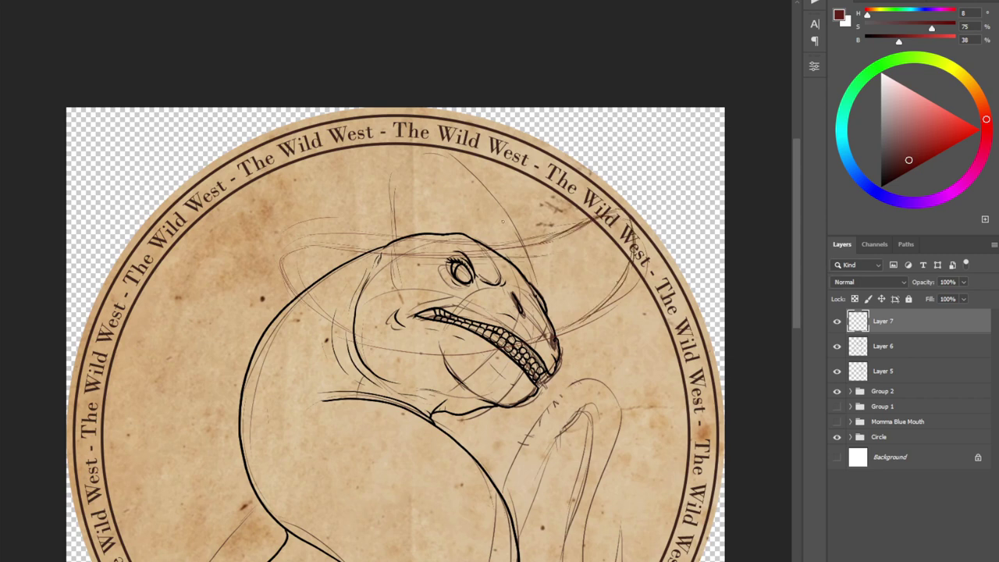
Sketch a small circle at the brim's front and sweeping brim lines over the head, undoing rejected strokes.
left_click_drag(503, 221, 490, 232)
left_click_drag(515, 238, 280, 319)
key("ctrl+z")
left_click_drag(465, 238, 412, 276)
left_click_drag(489, 222, 403, 257)
left_click_drag(450, 252, 418, 287)
key("ctrl+z")
left_click_drag(459, 235, 389, 275)
left_click_drag(447, 260, 399, 288)
left_click_drag(468, 238, 376, 295)
key("ctrl+z")
key("ctrl+z")
left_click_drag(448, 235, 394, 261)
left_click_drag(499, 218, 205, 307)
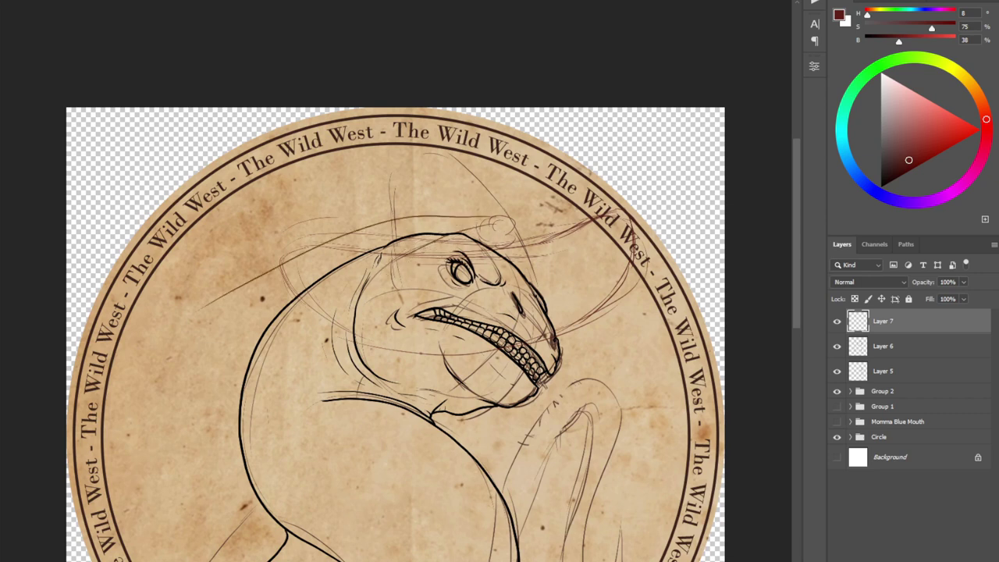
Sketch lines fanning upward from the brim's front circle and curves along the crown, and add a new layer on top.
left_click_drag(493, 215, 438, 173)
left_click_drag(498, 215, 476, 150)
mouse_move(509, 218)
left_mouse_down()
mouse_move(519, 175)
mouse_move(478, 168)
left_mouse_up()
left_click_drag(451, 198, 452, 205)
mouse_move(528, 206)
left_mouse_down()
mouse_move(528, 243)
mouse_move(434, 180)
left_mouse_up()
mouse_move(370, 231)
left_mouse_down()
mouse_move(384, 198)
mouse_move(510, 214)
left_mouse_up()
left_click_drag(390, 200, 501, 214)
scroll(396, 287, "up", 1)
key("ctrl+alt+shift+n")
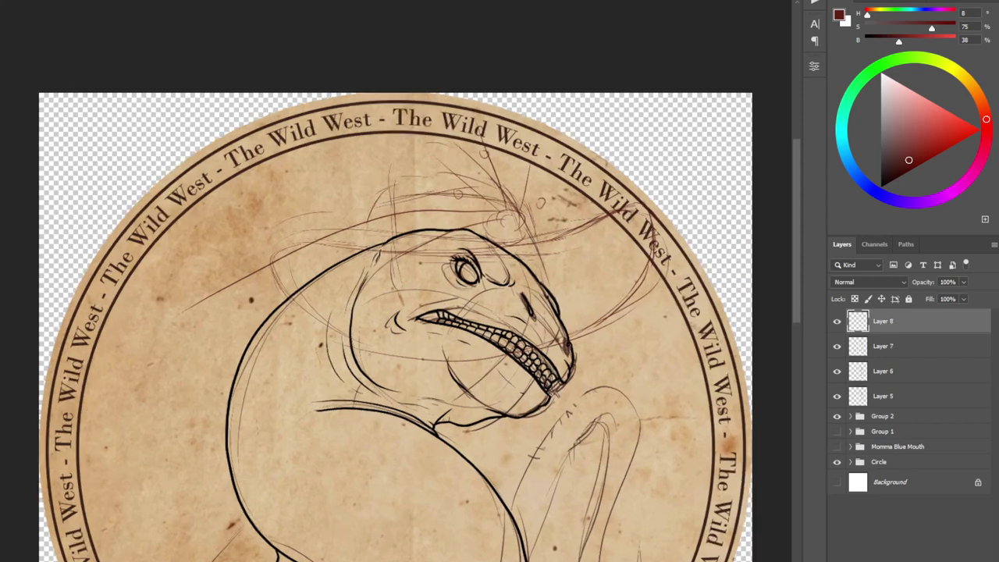
Ink the hat's wide, curved brim outline in black on Layer 8, redoing the back end, and add an inner line beneath the brim.
left_click(881, 187)
scroll(566, 282, "up", 3)
left_click_drag(575, 391, 723, 150)
left_click_drag(391, 258, 424, 258)
mouse_move(60, 234)
left_mouse_down()
mouse_move(253, 218)
mouse_move(631, 152)
left_mouse_up()
key("ctrl+z")
mouse_move(59, 234)
left_mouse_down()
mouse_move(132, 209)
mouse_move(765, 134)
mouse_move(729, 138)
mouse_move(769, 175)
mouse_move(96, 305)
left_mouse_up()
key("e")
key("b")
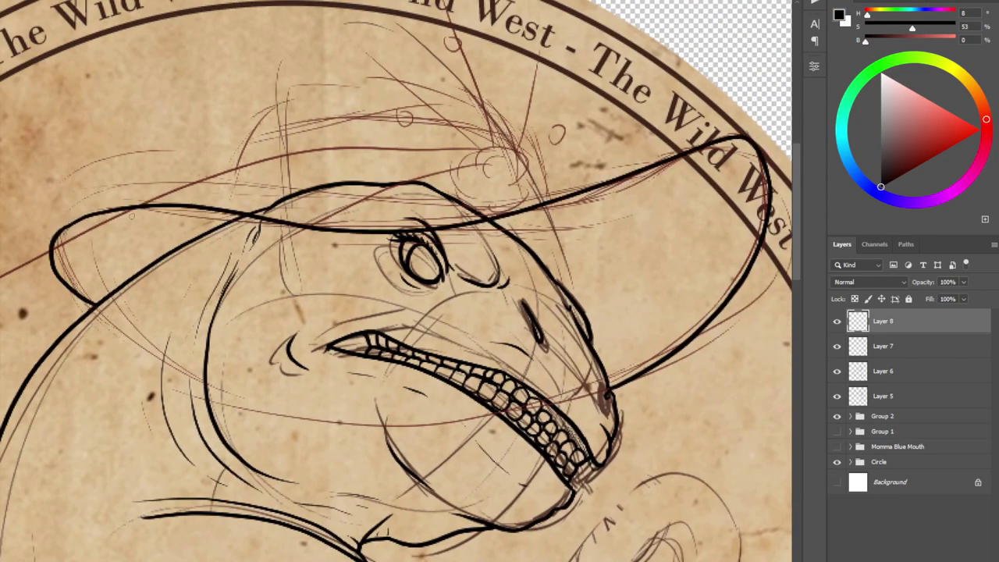
key("ctrl+z")
left_click_drag(58, 234, 86, 309)
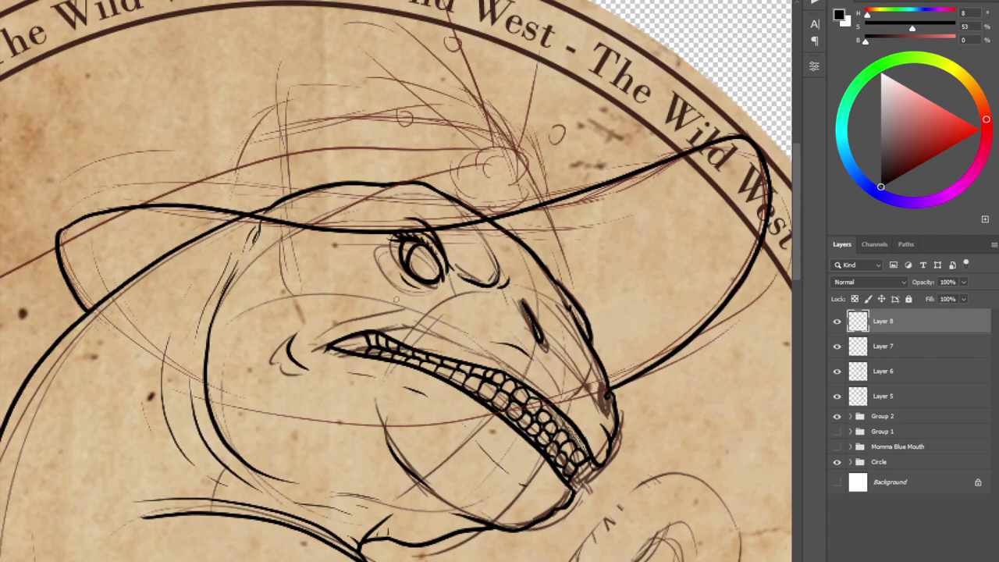
left_click_drag(661, 204, 437, 238)
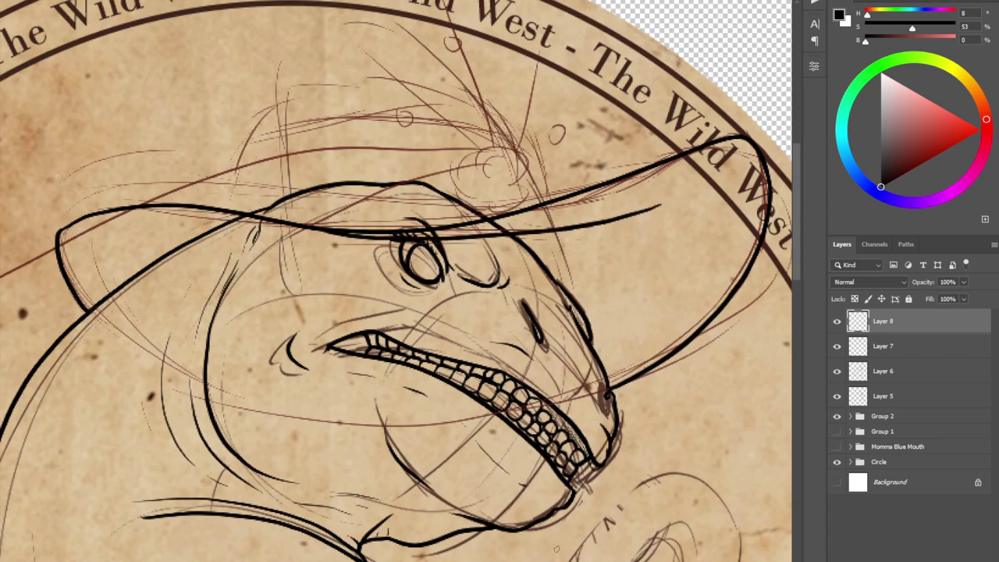
Ink a ruffled, layered flower over the sketched circle at the front of the hat's brim.
mouse_move(470, 162)
left_mouse_down()
mouse_move(490, 196)
mouse_move(533, 205)
left_mouse_up()
mouse_move(477, 177)
left_mouse_down()
mouse_move(534, 196)
mouse_move(515, 159)
left_mouse_up()
mouse_move(489, 173)
left_mouse_down()
mouse_move(510, 163)
mouse_move(526, 192)
left_mouse_up()
mouse_move(526, 160)
left_mouse_down()
mouse_move(535, 199)
mouse_move(467, 146)
mouse_move(493, 141)
left_mouse_up()
left_click_drag(542, 170, 551, 201)
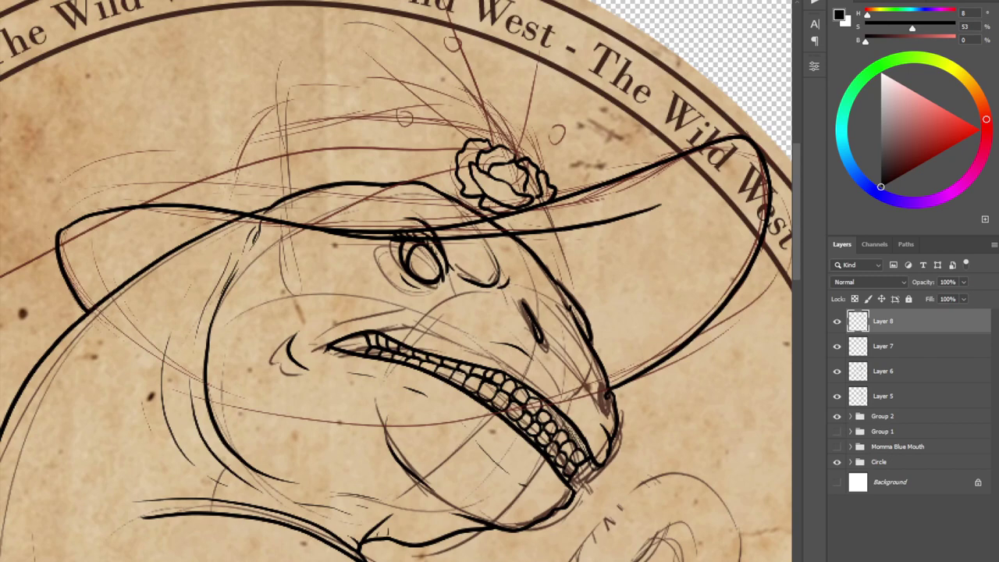
Ink a short feather with wavy edges trailing from the flower down over the side of the head.
left_click_drag(301, 480, 478, 559)
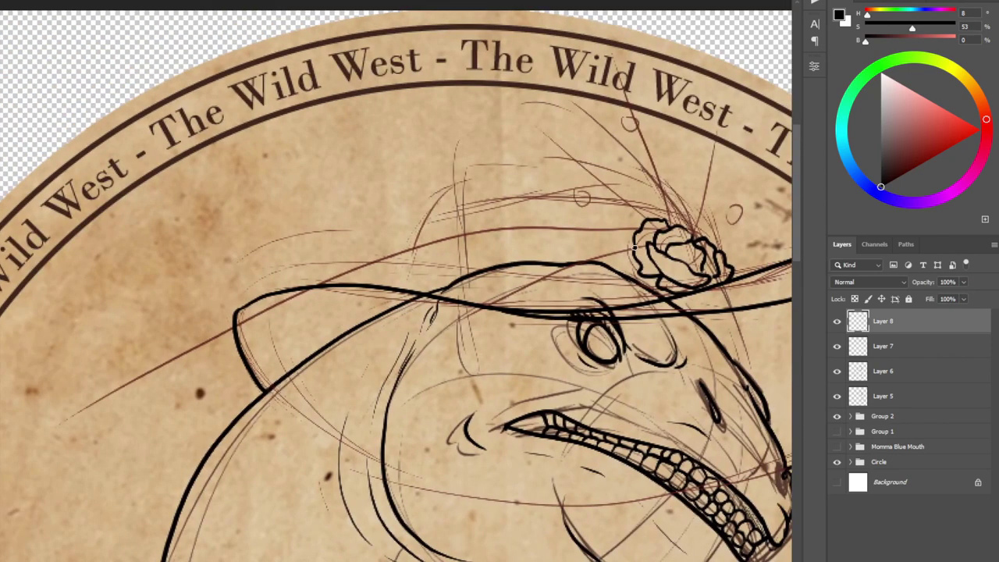
left_click_drag(634, 247, 378, 377)
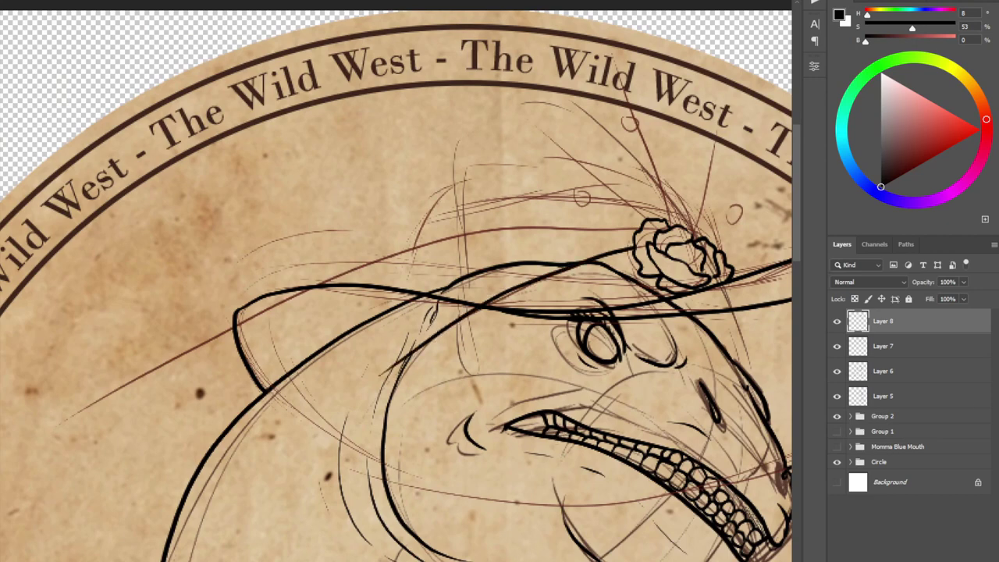
left_click_drag(637, 252, 328, 406)
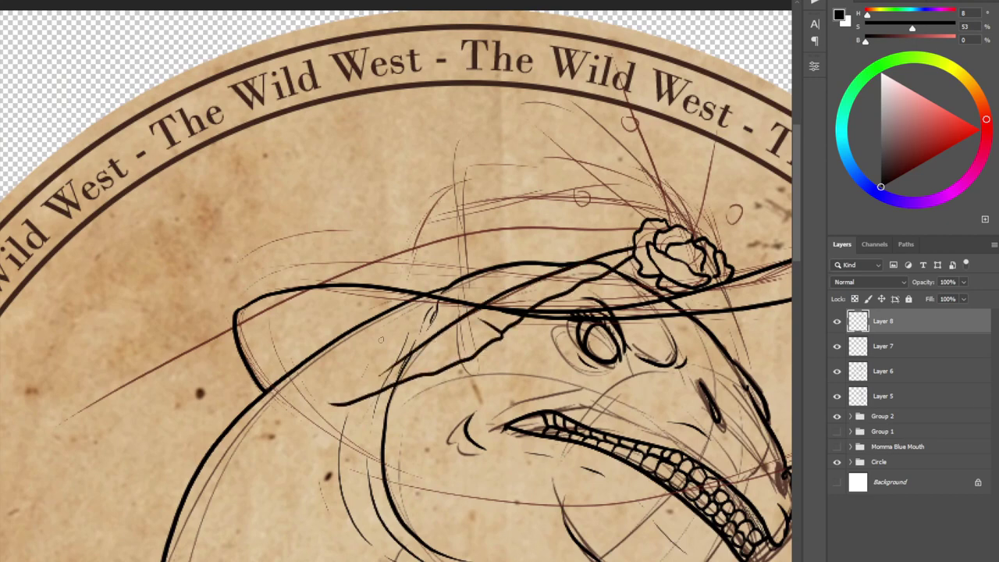
mouse_move(637, 234)
left_mouse_down()
mouse_move(469, 293)
mouse_move(327, 403)
left_mouse_up()
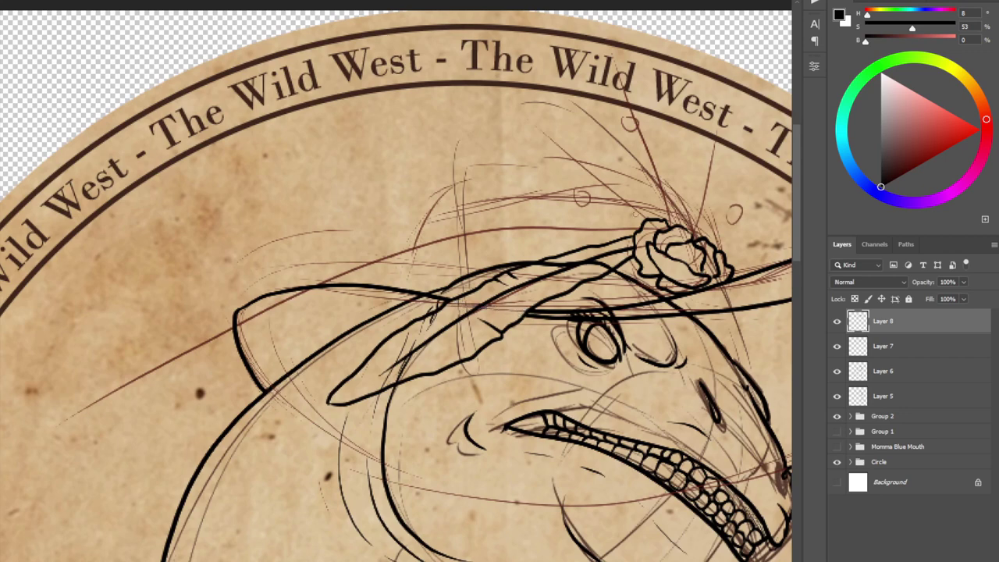
Ink a long feather sweeping back from the flower past the brim, and erase the brim lines it overlaps.
left_click_drag(646, 220, 87, 367)
mouse_move(635, 231)
left_mouse_down()
mouse_move(418, 259)
mouse_move(296, 305)
mouse_move(17, 445)
left_mouse_up()
mouse_move(656, 215)
left_mouse_down()
mouse_move(637, 202)
mouse_move(509, 199)
mouse_move(28, 426)
mouse_move(15, 449)
left_mouse_up()
key("e")
left_click_drag(248, 306, 235, 332)
left_click_drag(247, 305, 345, 285)
Ink three small circles around the flower and three spiky sprigs fanning upward from it.
scroll(482, 218, "right", 5)
left_click_drag(392, 172, 394, 172)
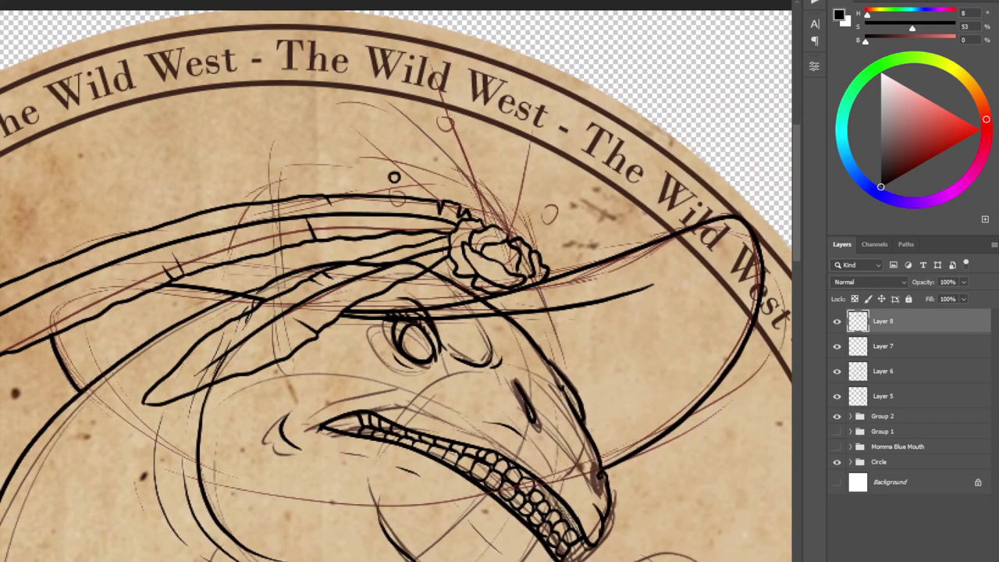
left_click_drag(444, 94, 447, 93)
left_click_drag(583, 216, 582, 217)
mouse_move(522, 239)
left_mouse_down()
mouse_move(538, 218)
mouse_move(521, 221)
left_mouse_up()
mouse_move(504, 229)
left_mouse_down()
mouse_move(506, 201)
mouse_move(518, 210)
left_mouse_up()
mouse_move(507, 200)
left_mouse_down()
mouse_move(540, 187)
mouse_move(534, 210)
left_mouse_up()
mouse_move(517, 180)
left_mouse_down()
mouse_move(531, 133)
mouse_move(519, 156)
mouse_move(469, 195)
mouse_move(477, 162)
mouse_move(459, 168)
mouse_move(431, 69)
left_mouse_up()
left_click_drag(467, 201, 339, 119)
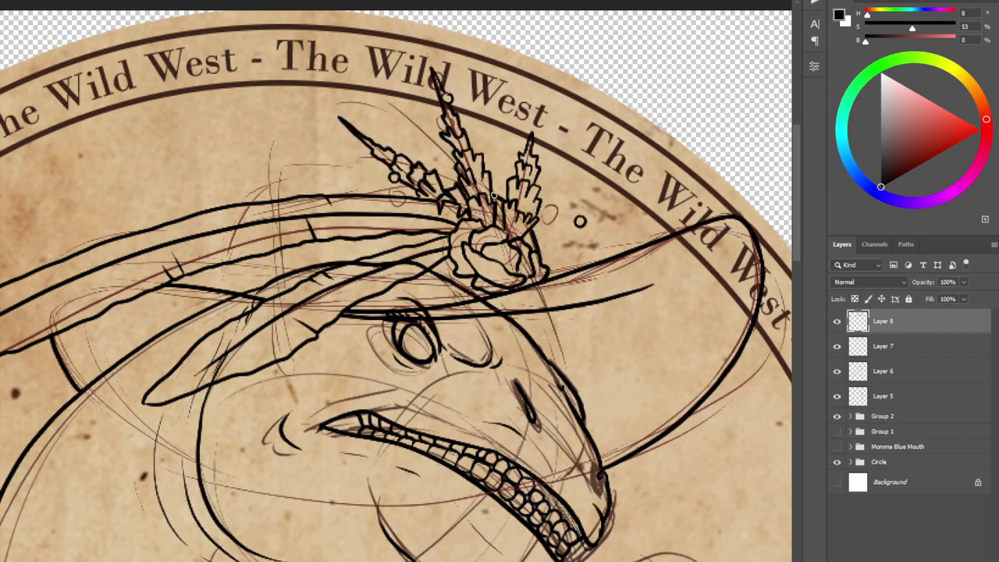
Ink the hat's rounded crown behind the sprigs and redraw the brim's edge beneath the flower.
left_click_drag(391, 162, 246, 199)
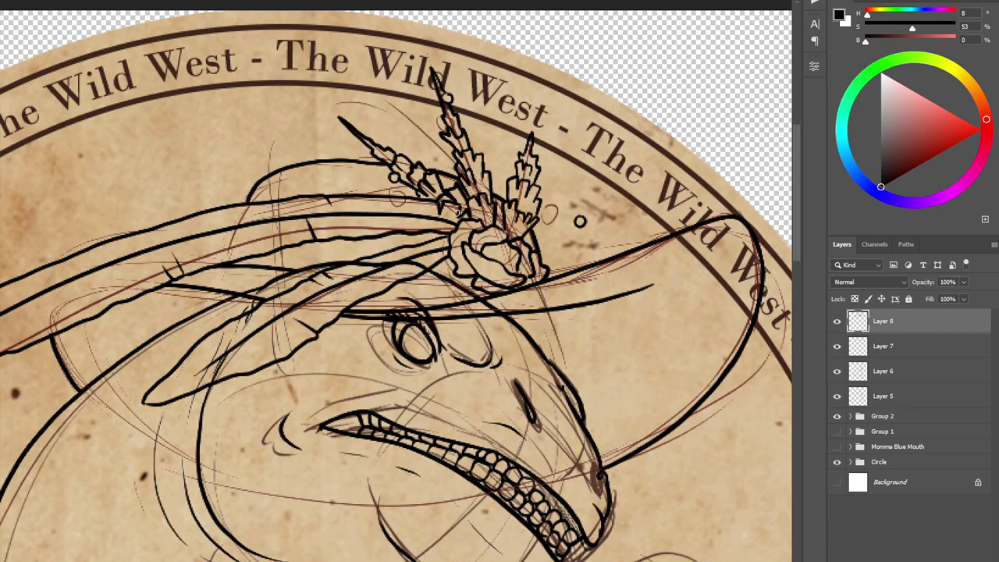
left_click_drag(400, 285, 589, 266)
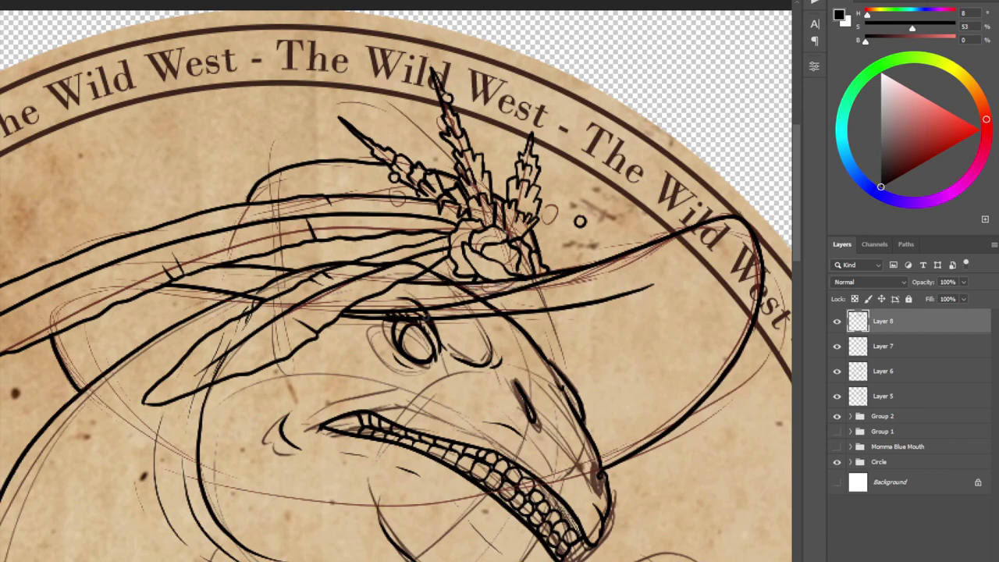
Hide the sketches on Layers 7 and 5, and select the area around the eye on Layer 6.
scroll(396, 283, "down", 4)
left_click(837, 347)
left_click(838, 370)
left_click(838, 396)
left_click(838, 372)
left_click(883, 372)
scroll(409, 143, "up", 4)
left_click_drag(515, 203, 509, 201)
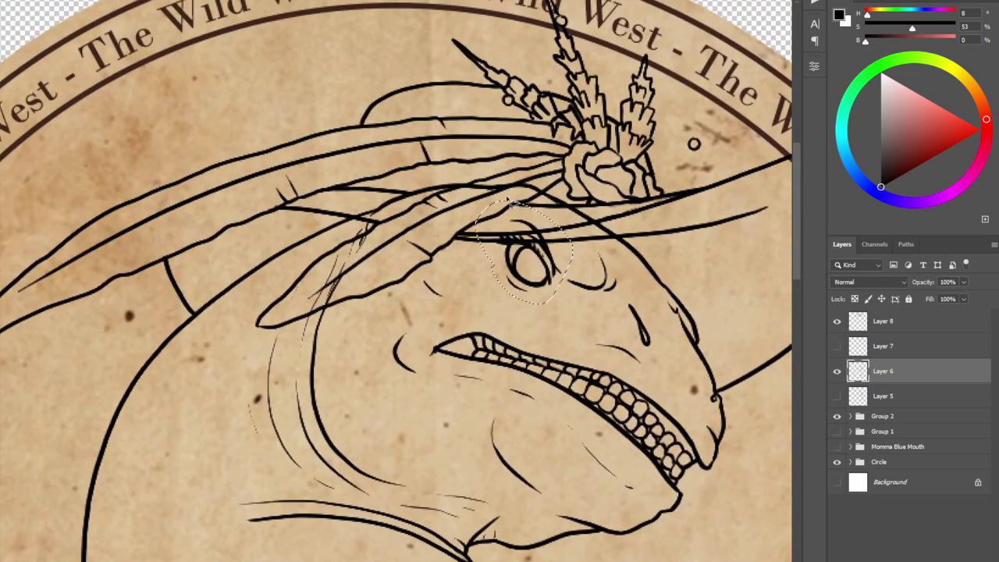
Ink the outer curve of a long tail rising from behind the body and hooking up at its end, redoing the first stroke.
key("ctrl+0")
key("ctrl+plus")
mouse_move(494, 334)
left_mouse_down()
mouse_move(614, 265)
mouse_move(670, 343)
left_mouse_up()
key("ctrl+z")
mouse_move(490, 328)
left_mouse_down()
mouse_move(618, 286)
mouse_move(657, 351)
left_mouse_up()
key("ctrl+plus")
left_click_drag(709, 398, 293, 301)
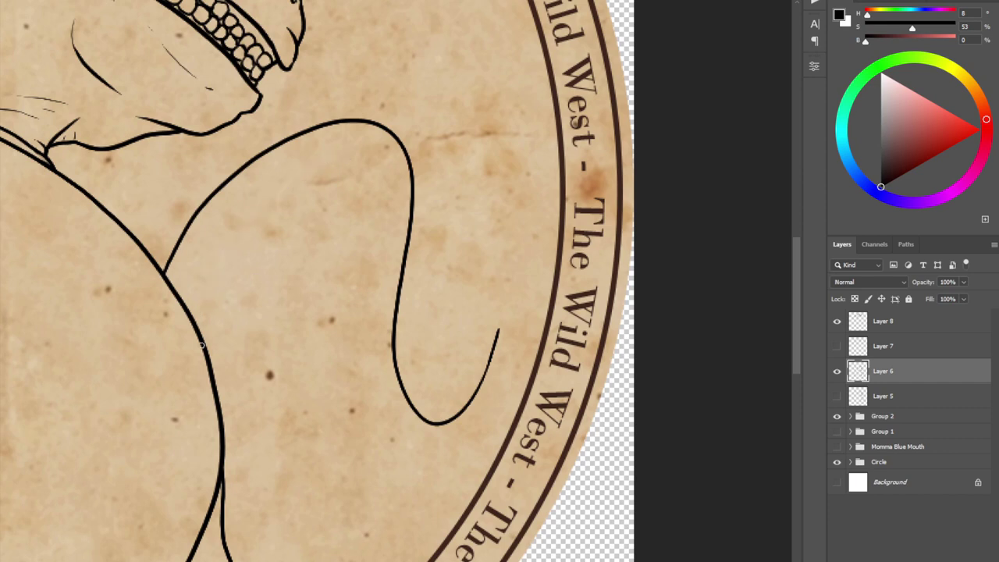
Ink the tail's inner edge down to a pointed tip and add cross bands around its upper bend.
mouse_move(204, 340)
left_mouse_down()
mouse_move(382, 176)
mouse_move(431, 422)
left_mouse_up()
key("ctrl+z")
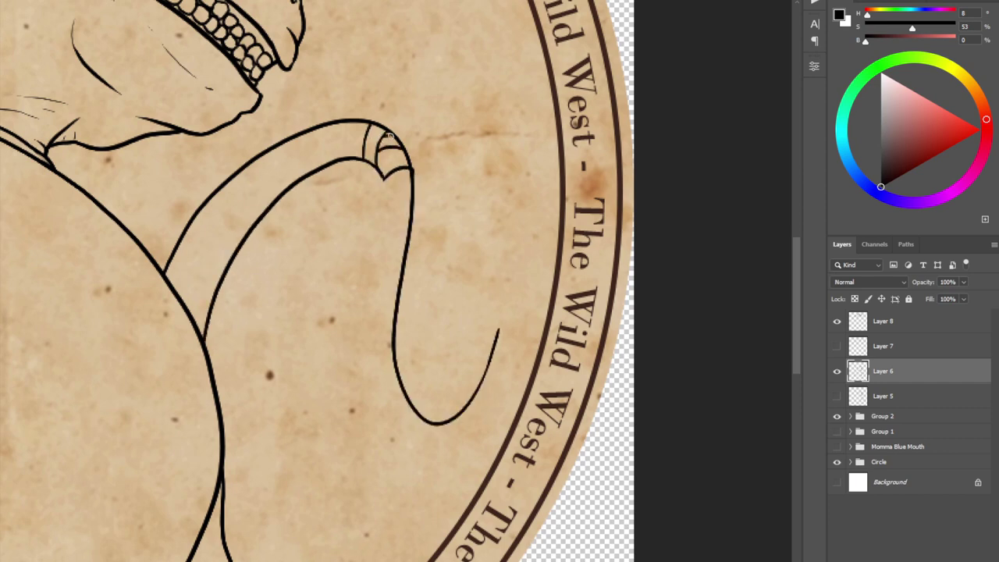
mouse_move(383, 179)
left_mouse_down()
mouse_move(378, 260)
mouse_move(410, 429)
left_mouse_up()
mouse_move(498, 332)
left_mouse_down()
mouse_move(476, 401)
mouse_move(445, 432)
left_mouse_up()
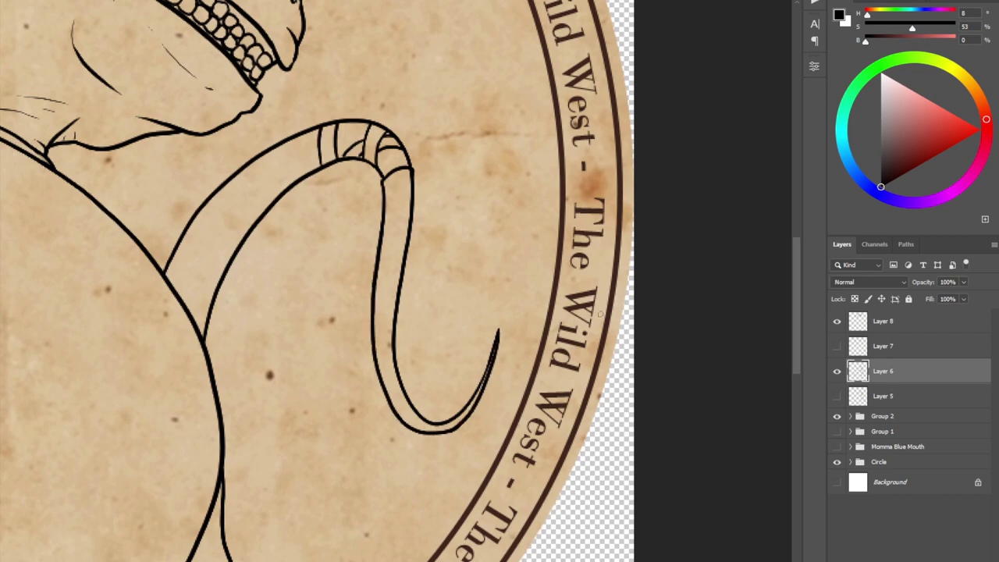
key("ctrl+0")
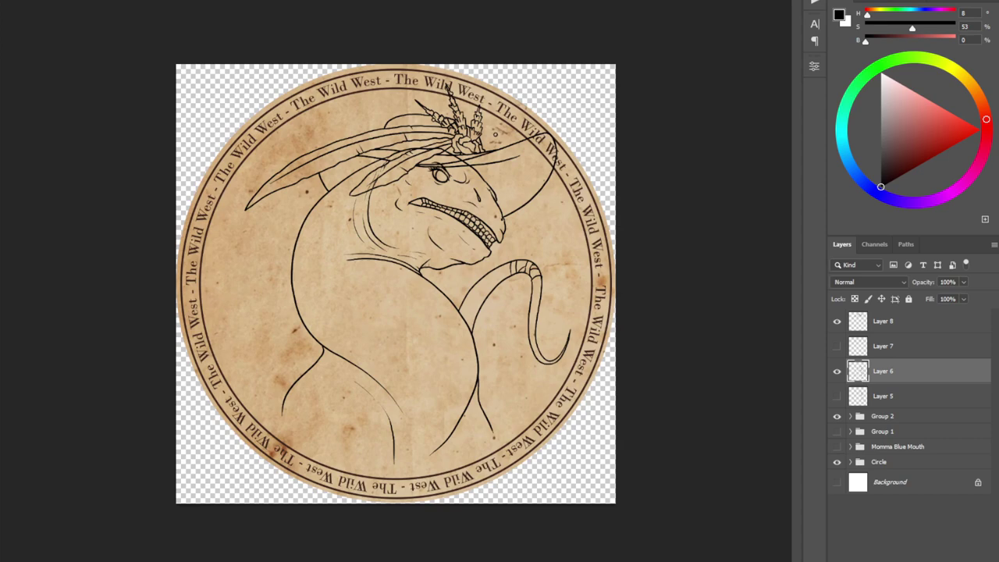
Delete the hidden sketch layers, Layer 5 and Layer 7.
key("ctrl+plus")
left_click(900, 323)
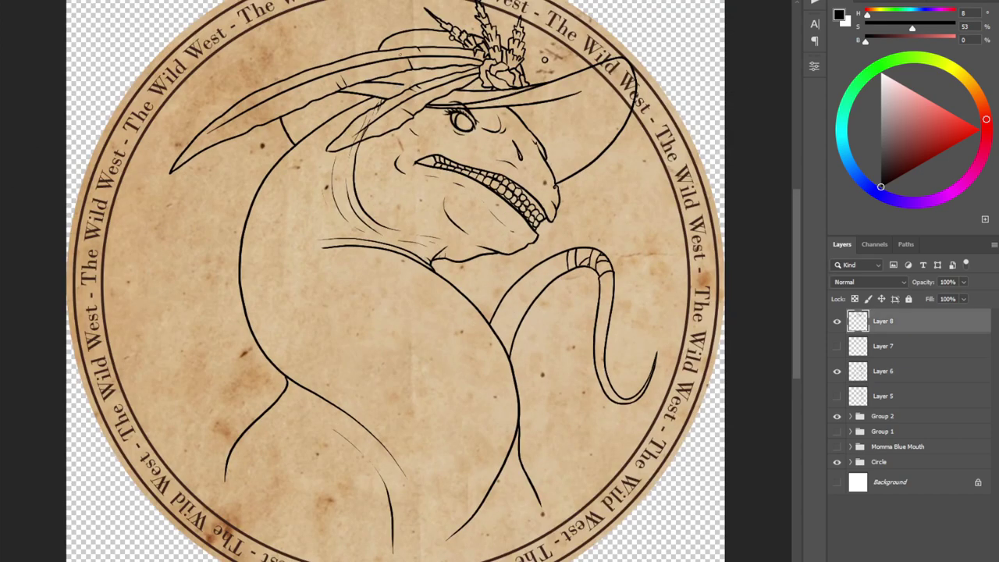
key("ctrl+plus")
key("ctrl+plus")
left_click_drag(360, 251, 382, 253)
key("ctrl+minus")
key("ctrl+minus")
key("ctrl+minus")
key("ctrl+minus")
left_click_drag(934, 396, 981, 560)
left_click_drag(929, 346, 981, 561)
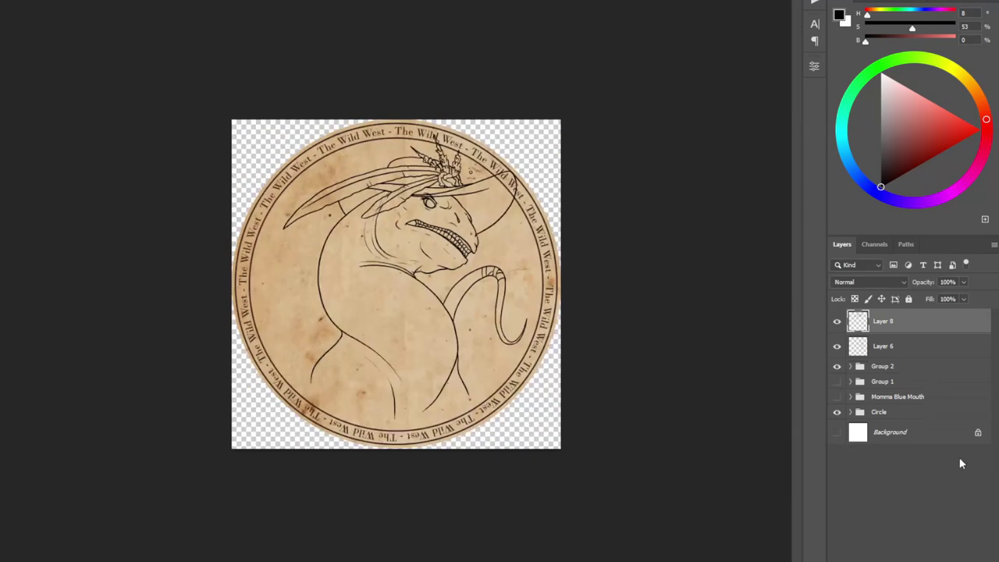
Merge Layer 6 with Layer 8 and add a new layer directly beneath the merged line art.
left_click(921, 346, "ctrl")
key("ctrl+e")
left_click(966, 560)
left_click_drag(922, 321, 921, 357)
left_click(881, 117)
key("ctrl+plus")
key("ctrl+plus")
left_click_drag(297, 393, 416, 286)
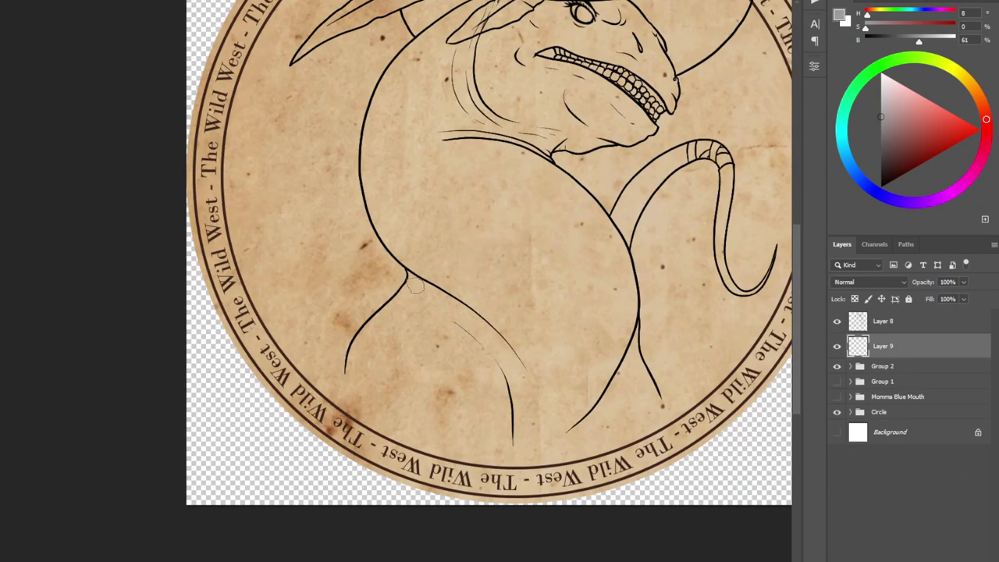
key("ctrl+plus")
key("ctrl+plus")
key("ctrl+plus")
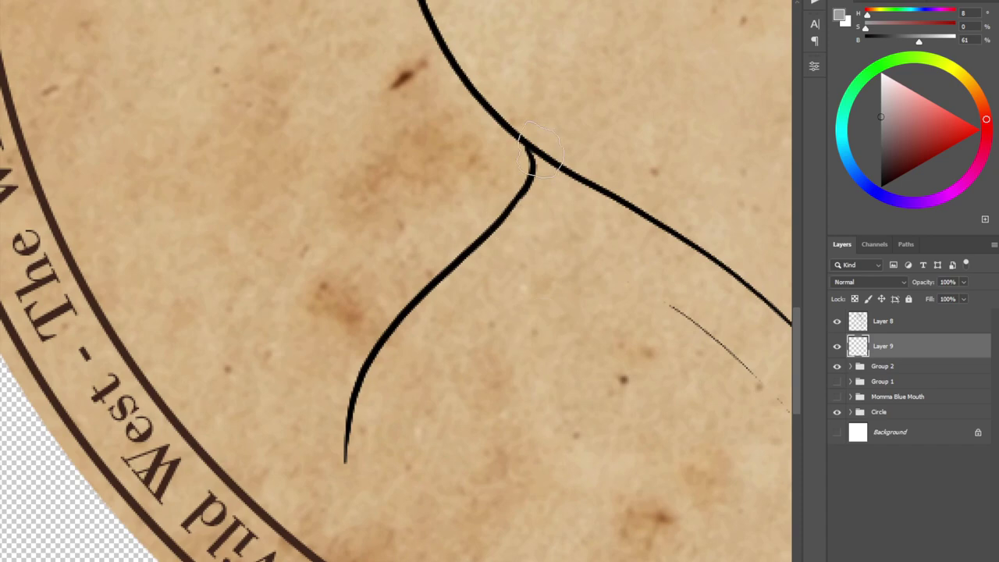
left_click_drag(540, 148, 352, 468)
key("ctrl+minus")
key("ctrl+minus")
key("ctrl+minus")
mouse_move(281, 322)
left_mouse_down()
mouse_move(321, 344)
mouse_move(587, 360)
mouse_move(568, 300)
left_mouse_up()
left_click_drag(567, 300, 580, 455)
key("ctrl+z")
key("ctrl+z")
key("ctrl+z")
Close the bottom of the bust on Layer 8 with black curved lines joining both shoulders to the chest.
left_click(884, 322)
left_click(881, 187)
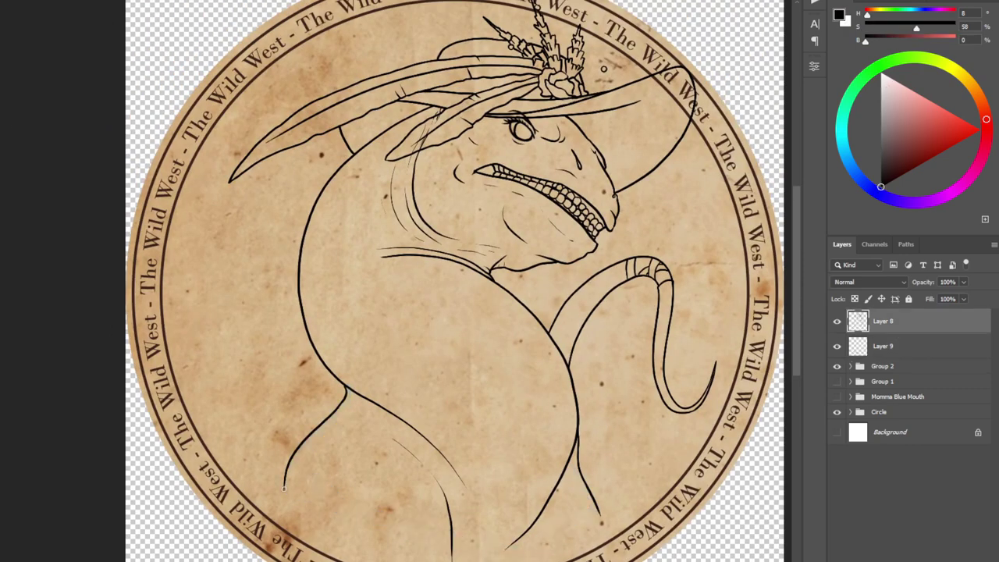
mouse_move(284, 490)
left_mouse_down()
mouse_move(601, 515)
mouse_move(452, 561)
left_mouse_up()
key("ctrl+z")
left_click_drag(600, 515, 483, 561)
Select the creature's silhouette by inverting a selection of the outside area, fill it light grey (brightness 76%) on Layer 9, and deselect.
key("w")
left_click(290, 184)
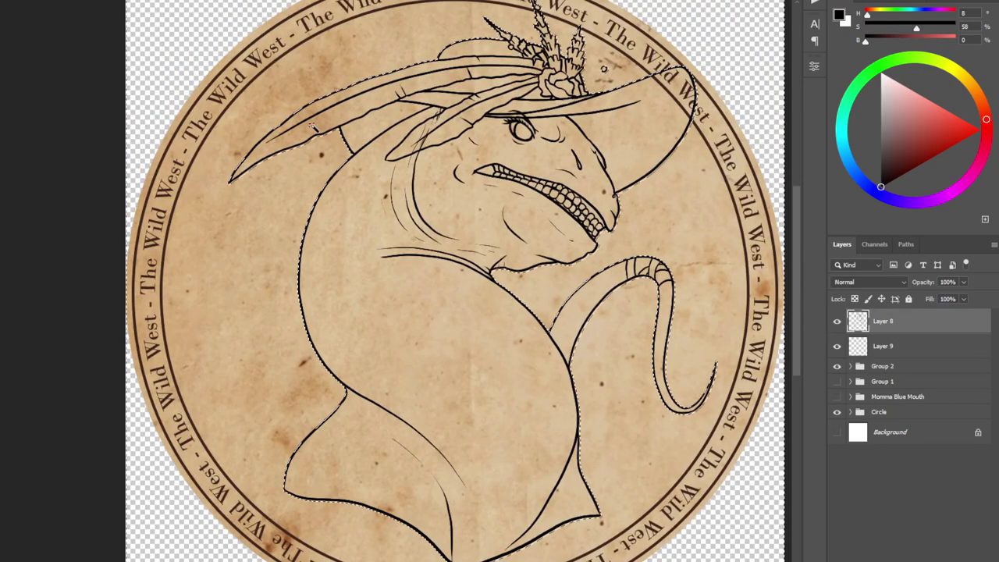
key("ctrl+shift+i")
left_click(883, 346)
left_click(881, 100)
key("g")
left_click(552, 412)
key("ctrl+d")
scroll(578, 41, "up", 3)
left_click_drag(577, 40, 564, 311)
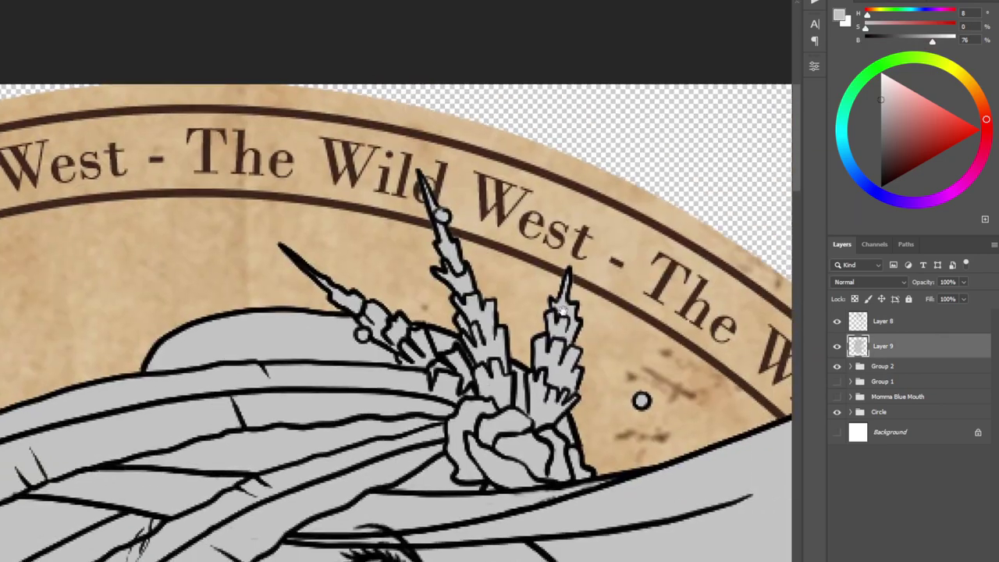
key("ctrl+minus")
key("ctrl+minus")
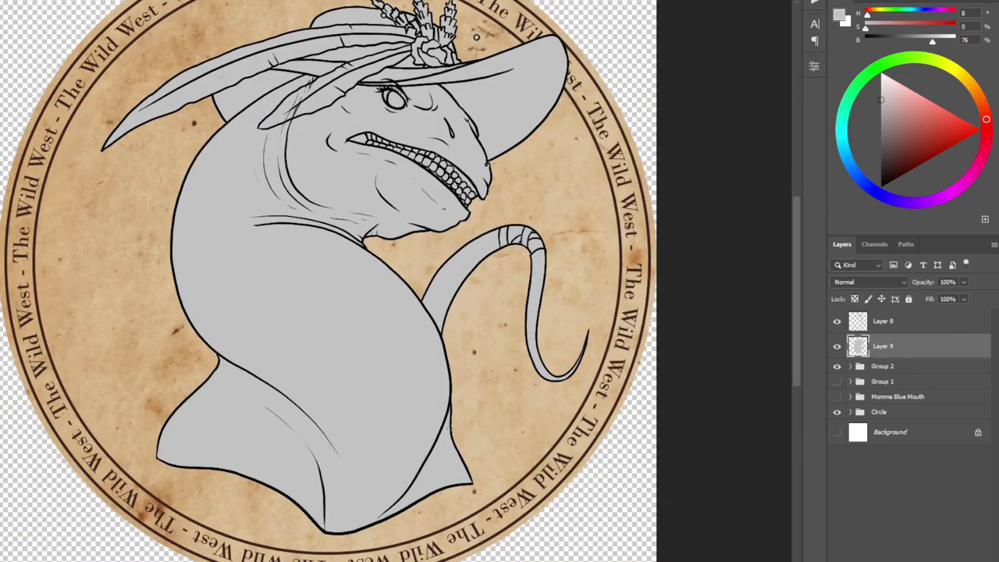
Erase the closing lines under the bust on Layer 8 and fade the fill's lower edge on Layer 9 with a textured brush.
key("alt+bracketright")
mouse_move(164, 456)
left_mouse_down()
mouse_move(329, 530)
mouse_move(390, 514)
mouse_move(468, 486)
left_mouse_up()
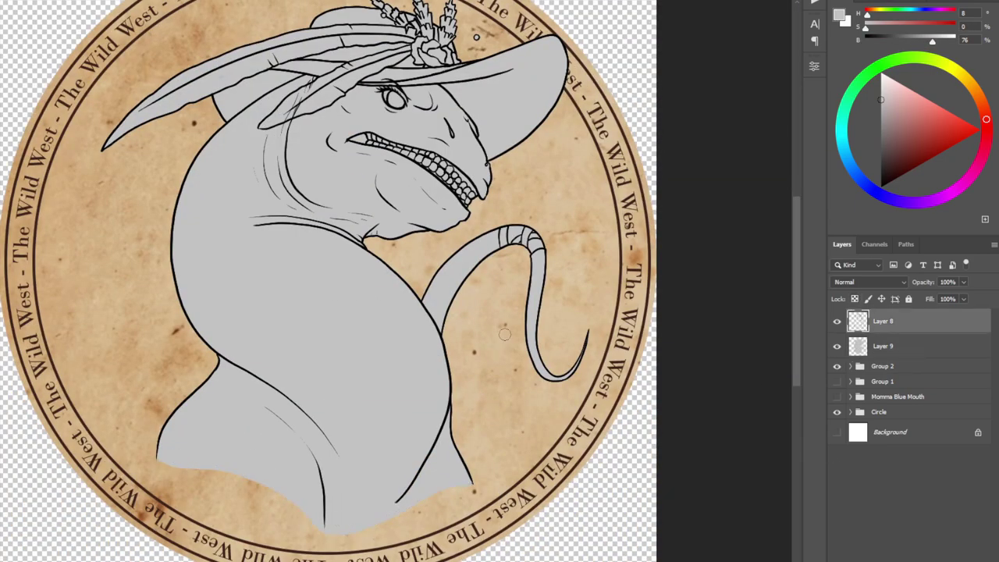
left_click(895, 353)
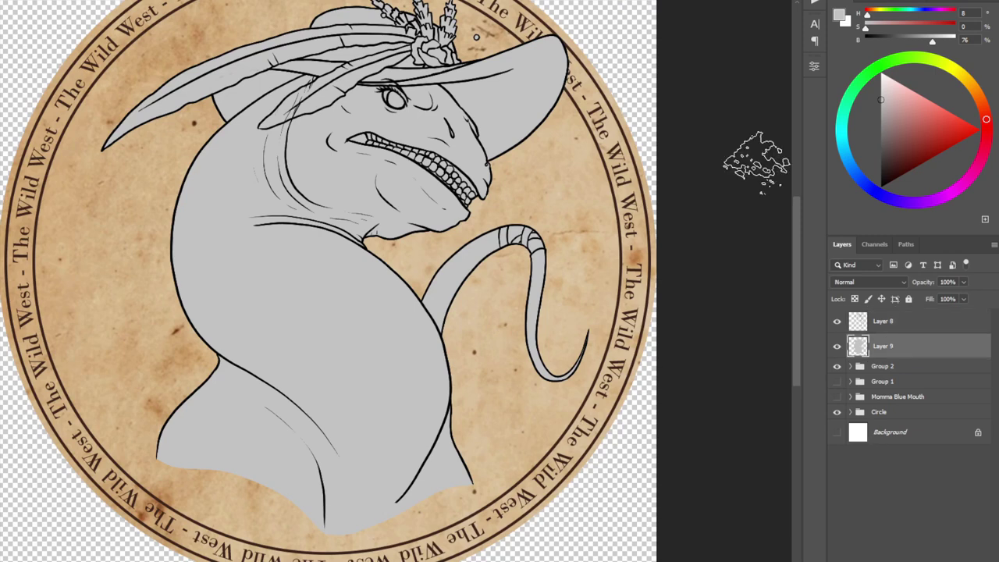
scroll(235, 437, "up", 1)
mouse_move(165, 485)
left_mouse_down()
mouse_move(219, 516)
mouse_move(312, 476)
mouse_move(570, 433)
mouse_move(335, 519)
mouse_move(406, 458)
mouse_move(464, 495)
left_mouse_up()
scroll(311, 478, "down", 2)
Lock Layer 9's transparent pixels and paint the creature's body and hat near-white.
key("b")
left_click(855, 299)
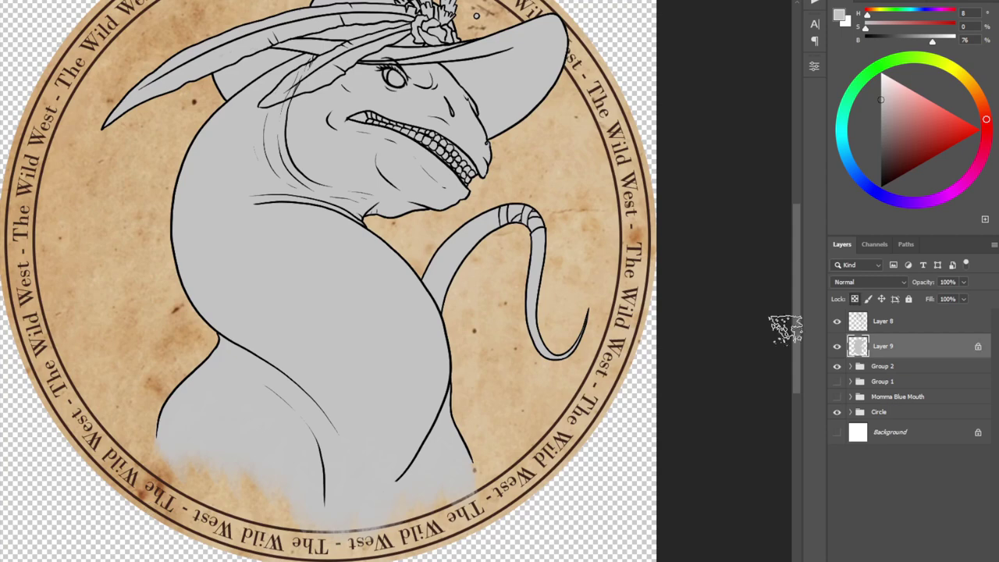
left_click(945, 41)
mouse_move(201, 244)
left_mouse_down()
mouse_move(287, 496)
mouse_move(299, 398)
mouse_move(204, 238)
mouse_move(252, 250)
mouse_move(307, 110)
mouse_move(380, 123)
mouse_move(385, 152)
mouse_move(431, 183)
mouse_move(404, 250)
mouse_move(248, 195)
mouse_move(421, 329)
left_mouse_up()
Paint the back, shoulders and top of the head dark red, and deepen the back with a saturated red (H 1, S 100, B 56).
left_click(987, 129)
left_click(893, 171)
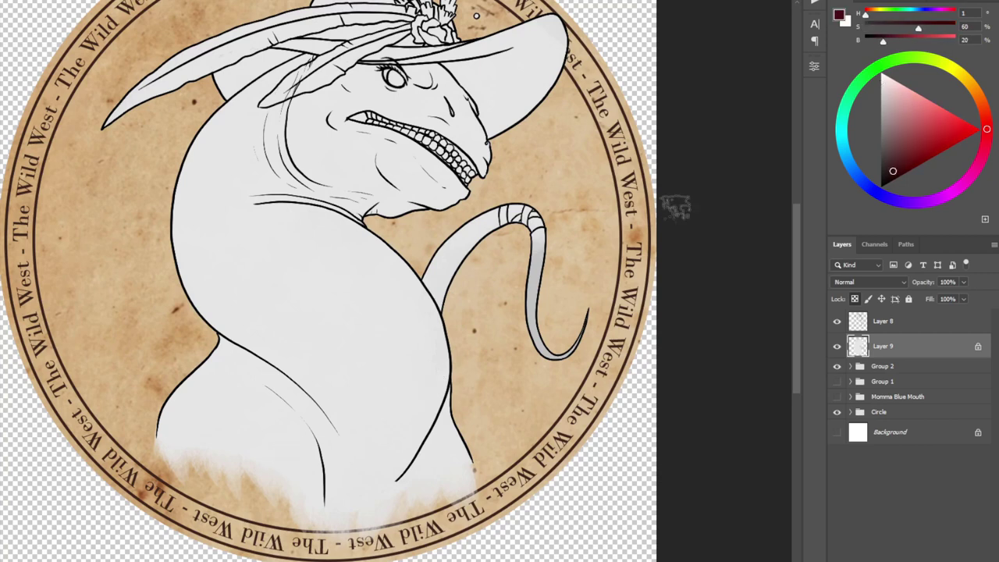
mouse_move(160, 457)
left_mouse_down()
mouse_move(243, 402)
mouse_move(246, 367)
mouse_move(441, 441)
mouse_move(457, 433)
mouse_move(441, 317)
mouse_move(474, 311)
mouse_move(414, 281)
mouse_move(217, 385)
mouse_move(260, 338)
mouse_move(164, 250)
mouse_move(188, 168)
mouse_move(249, 174)
mouse_move(272, 96)
mouse_move(289, 106)
mouse_move(327, 76)
mouse_move(398, 59)
mouse_move(446, 78)
mouse_move(472, 139)
left_mouse_up()
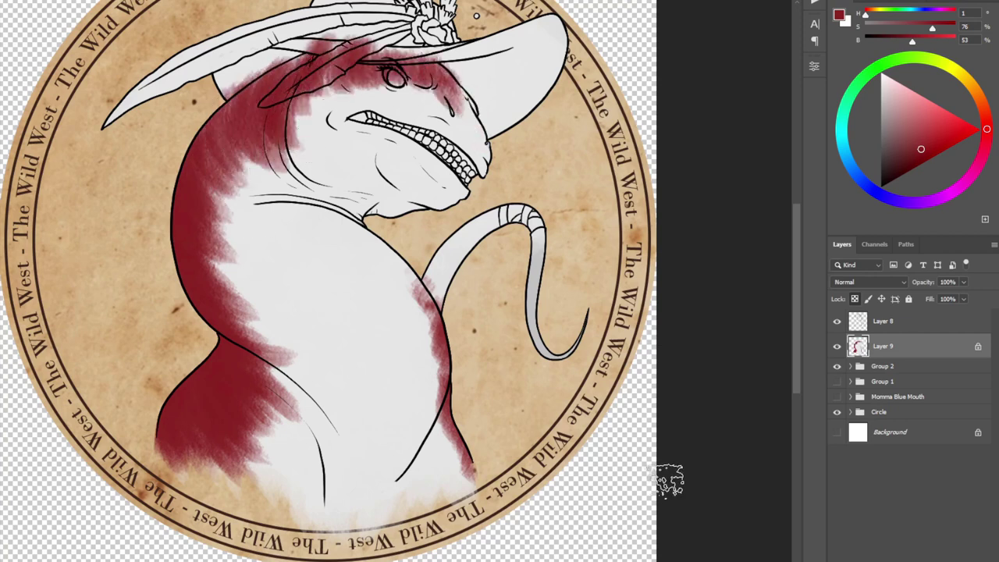
left_click(936, 153)
left_click_drag(219, 346, 211, 375)
left_click_drag(200, 293, 257, 107)
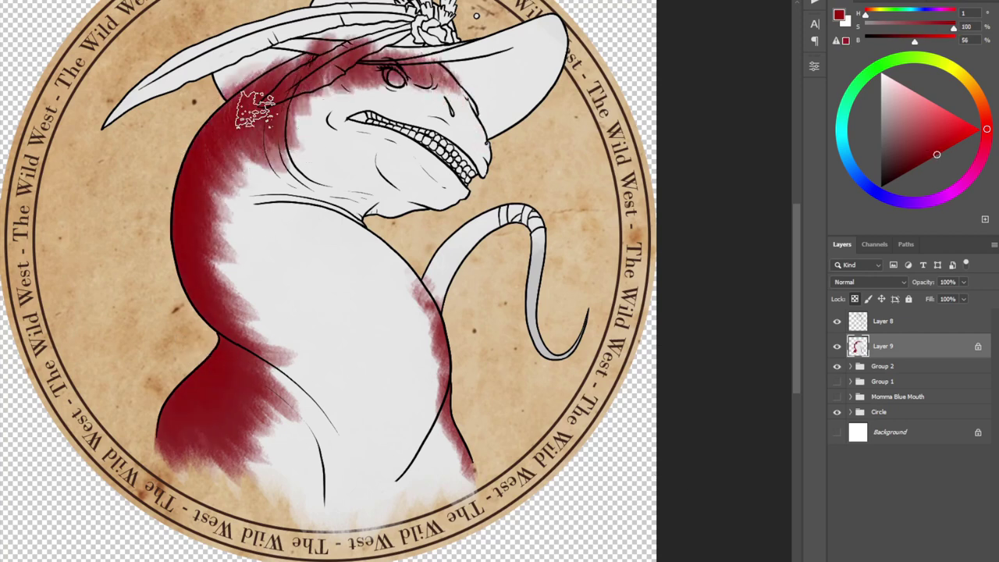
Shrink the brush and dab dark maroon spots (H 1, S 68, B 33) along the red's inner edge on the back shoulder.
left_click(896, 168)
key("bracketleft")
key("bracketleft")
key("bracketleft")
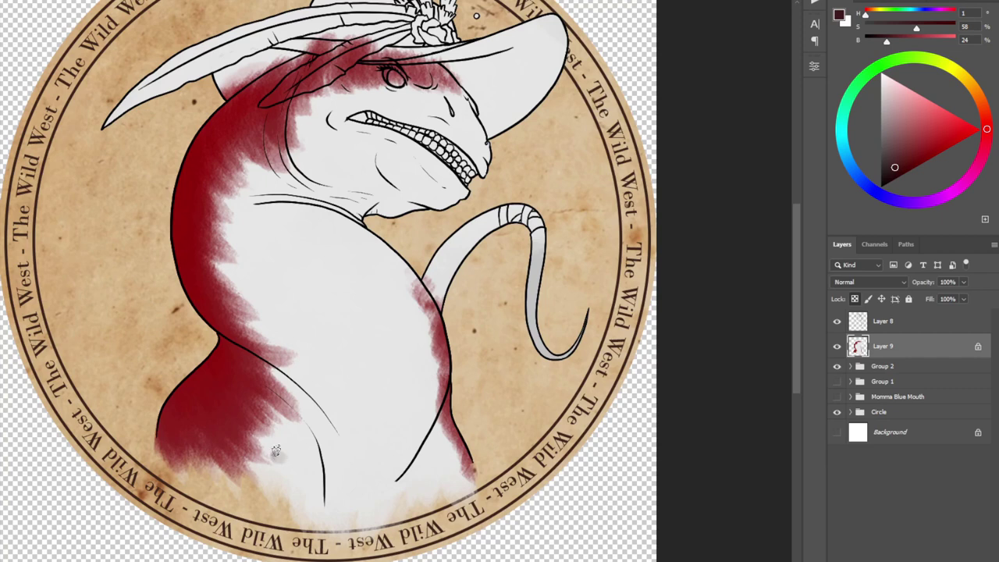
left_click(903, 161)
mouse_move(278, 448)
left_mouse_down()
mouse_move(275, 469)
mouse_move(286, 434)
left_mouse_up()
left_click_drag(281, 412, 291, 427)
left_click_drag(305, 422, 310, 431)
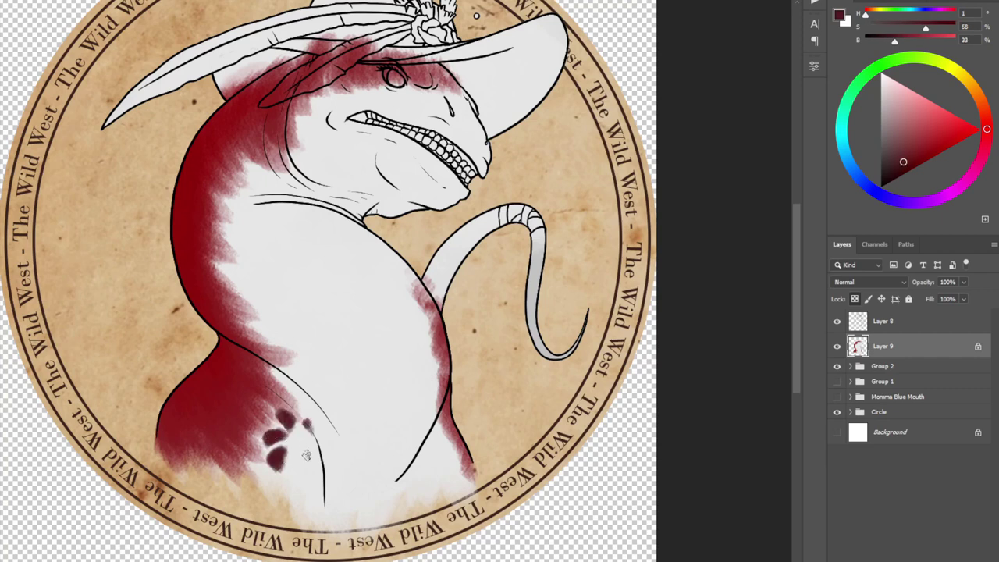
left_click(303, 457)
left_click(288, 475)
Cover the red lower back shoulder with dark maroon spots (H 1, S 68, B 33) out to its outer edge.
left_click(259, 413)
left_click(250, 443)
left_click(258, 468)
left_click(223, 434)
left_click(229, 413)
left_click(218, 428)
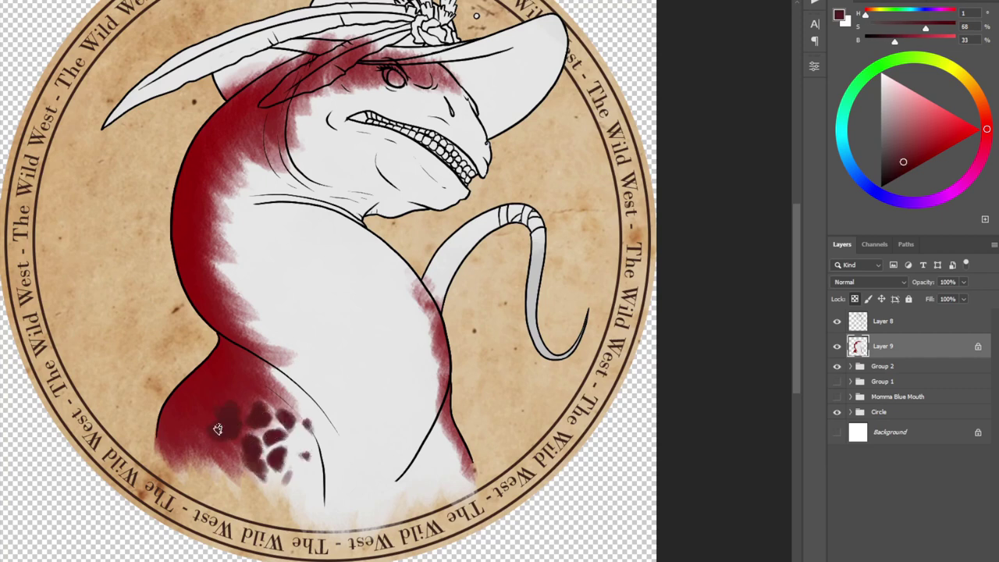
left_click(222, 449)
left_click(228, 473)
left_click(239, 478)
left_click(250, 387)
left_click(255, 382)
left_click(279, 390)
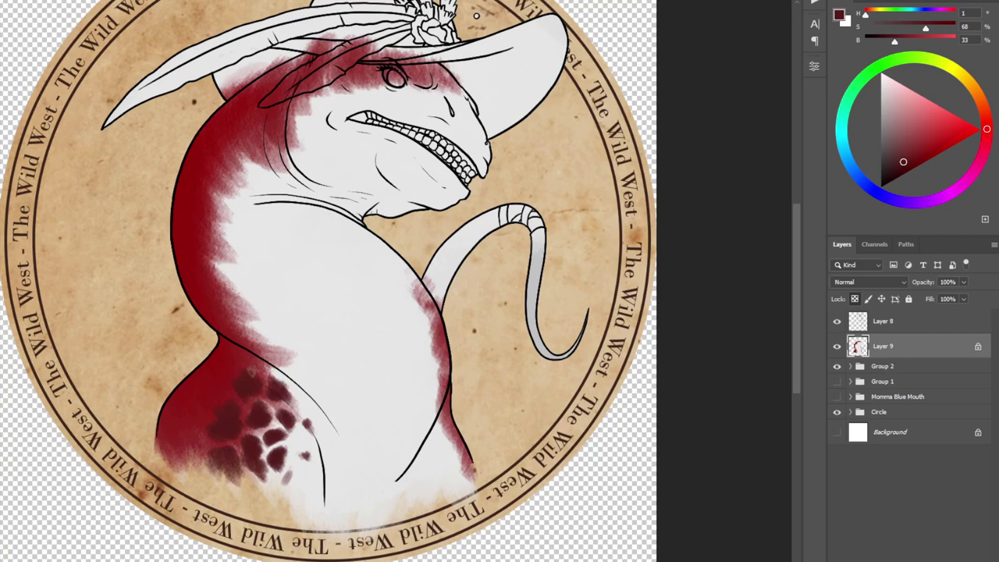
left_click(197, 410)
left_click(186, 423)
left_click(164, 426)
left_click(173, 455)
left_click(184, 462)
Dab dark maroon spots down the red front edge of the chest and add one beside the shoulder fold.
left_click(442, 345)
left_click(427, 368)
left_click(448, 379)
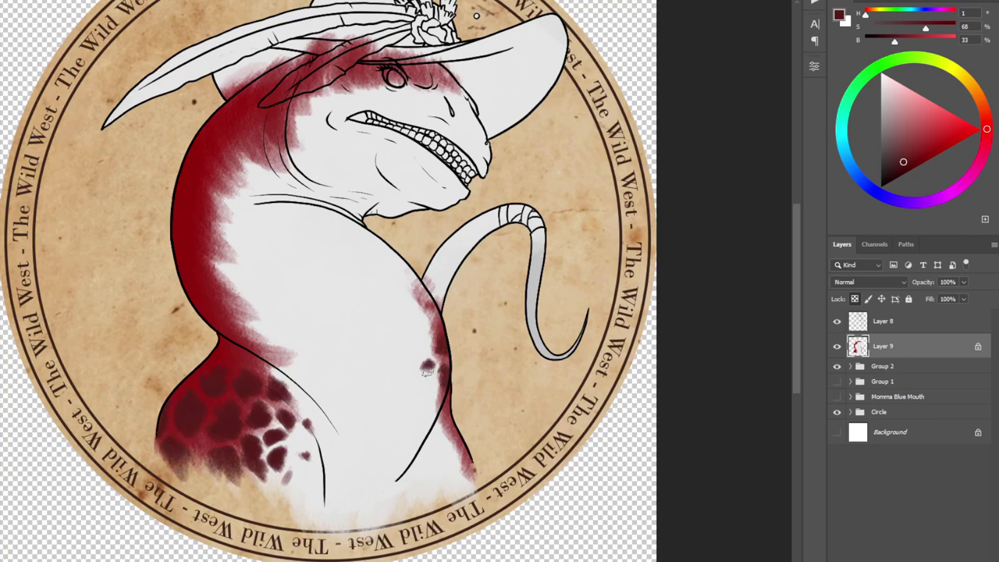
left_click(303, 381)
left_click(426, 403)
left_click(443, 429)
left_click(459, 442)
left_click(443, 455)
left_click(444, 473)
left_click(464, 466)
left_click(456, 485)
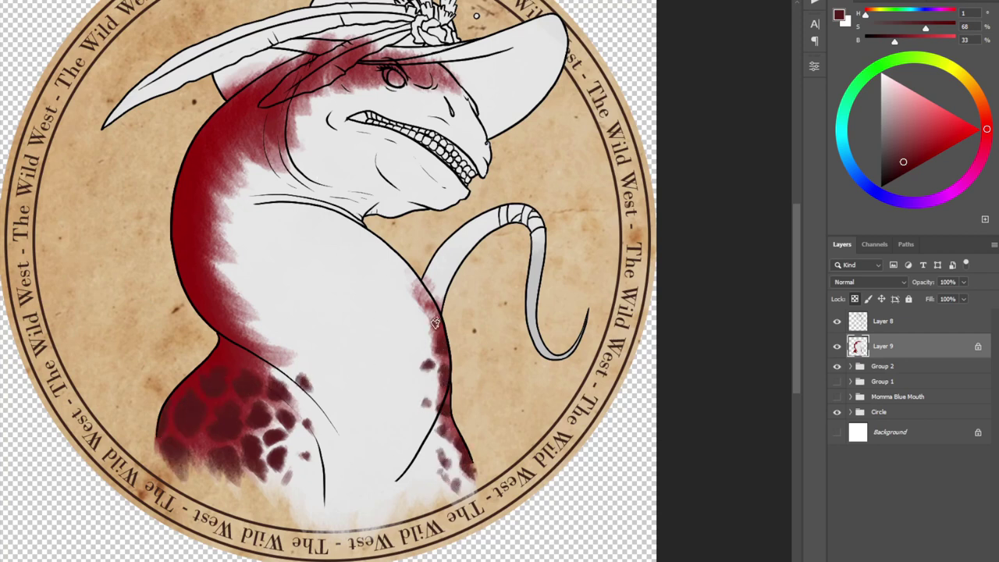
left_click(426, 299)
Extend the dark maroon spots up the red band of the back, from the shoulder crease to mid-back.
left_click(284, 350)
left_click(263, 342)
left_click(274, 363)
left_click(241, 337)
left_click(242, 312)
left_click(255, 317)
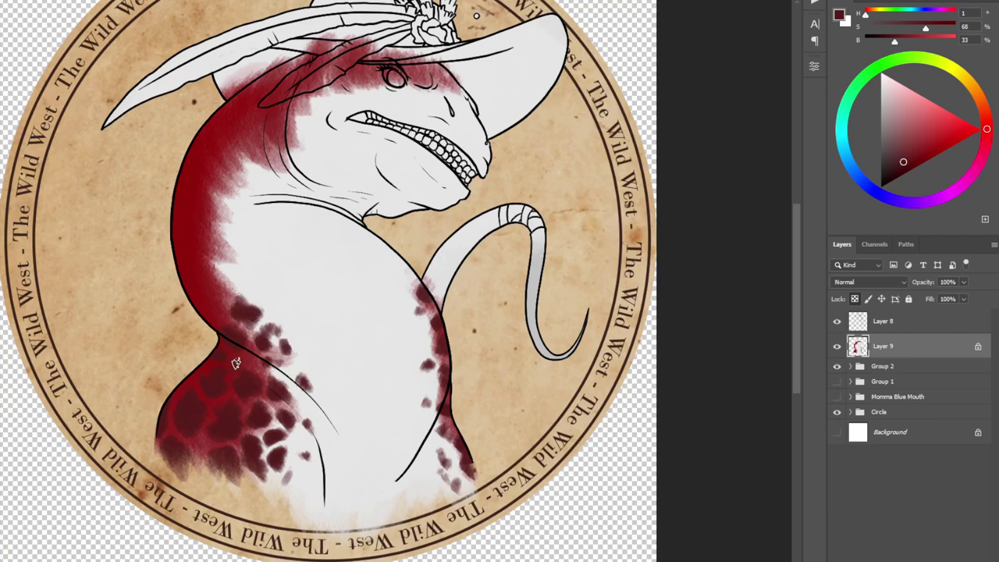
left_click(195, 281)
left_click(205, 270)
left_click(201, 253)
left_click(200, 220)
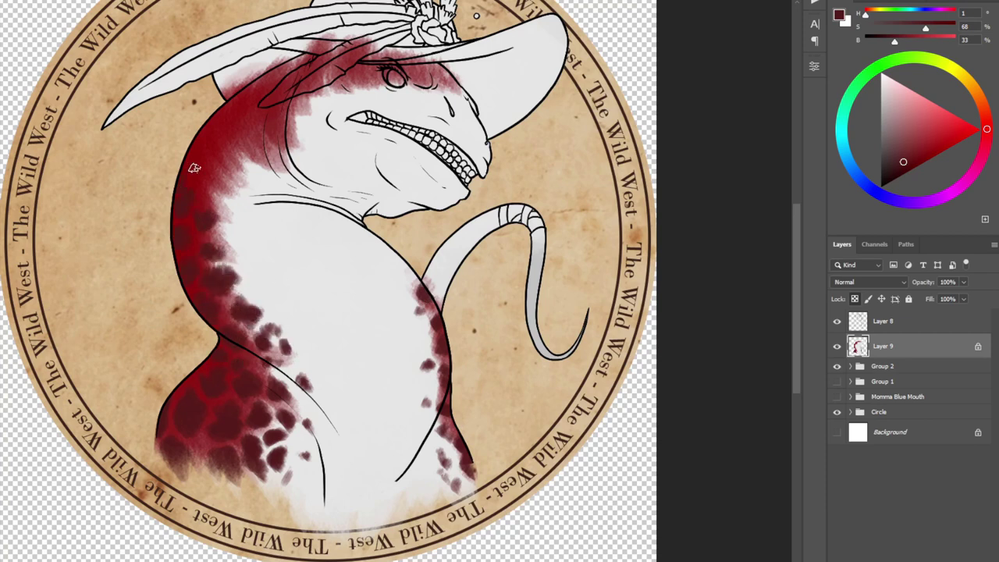
Spot the upper back in dark maroon and scatter small stray spots across the white neck and chest.
left_click(206, 188)
left_click(214, 163)
left_click(256, 170)
left_click(228, 197)
left_click(231, 242)
left_click(386, 249)
left_click(283, 212)
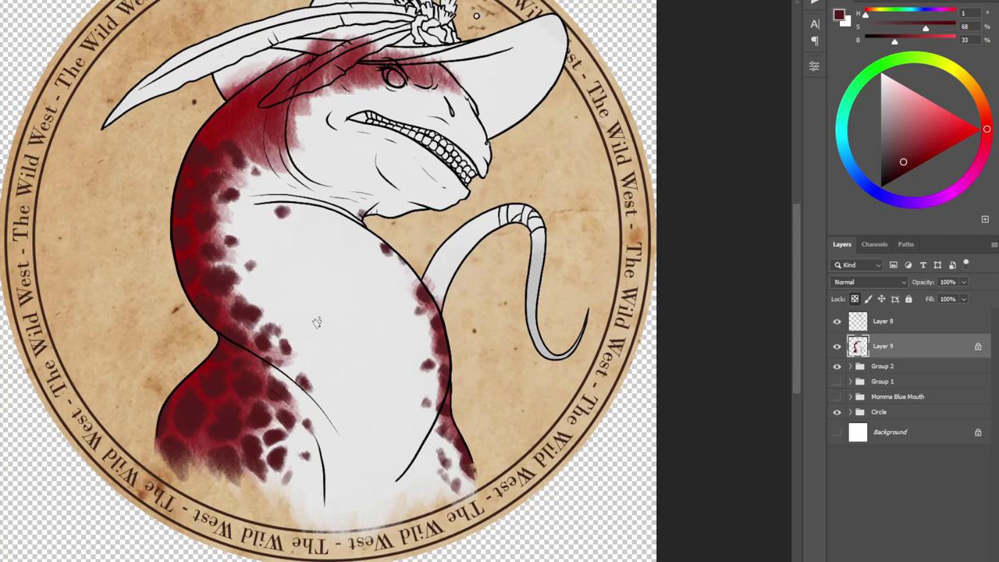
left_click(313, 324)
left_click(264, 291)
left_click(256, 240)
Dab dark maroon spots over the nape and behind the jaw, with smaller ones onto the cheek.
left_click(213, 132)
left_click(232, 128)
left_click(254, 139)
left_click(264, 84)
left_click(277, 116)
left_click(295, 130)
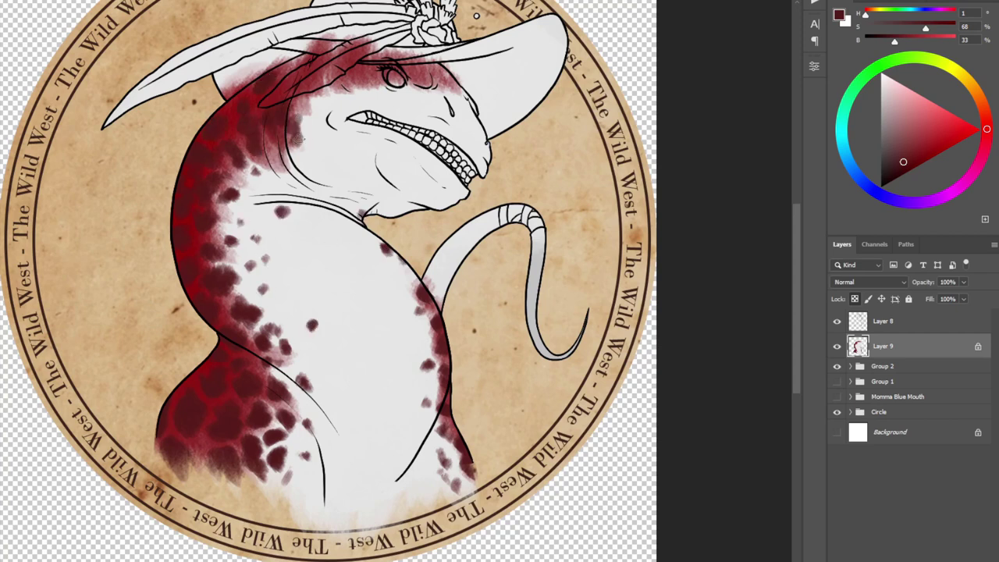
left_click(296, 147)
left_click(307, 129)
left_click(284, 166)
left_click(326, 105)
left_click(299, 173)
left_click(335, 84)
left_click(300, 98)
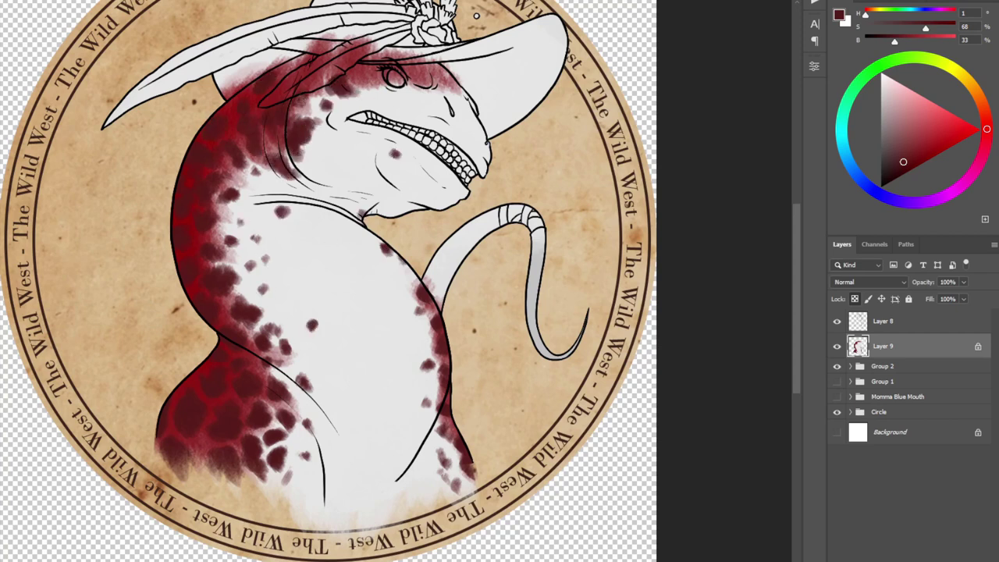
Add dark maroon spots around the eye, along the brow and down the snout.
left_click(308, 98)
left_click(363, 72)
left_click(426, 69)
left_click(456, 87)
left_click(466, 113)
left_click(458, 127)
left_click(468, 131)
left_click(479, 142)
left_click(476, 121)
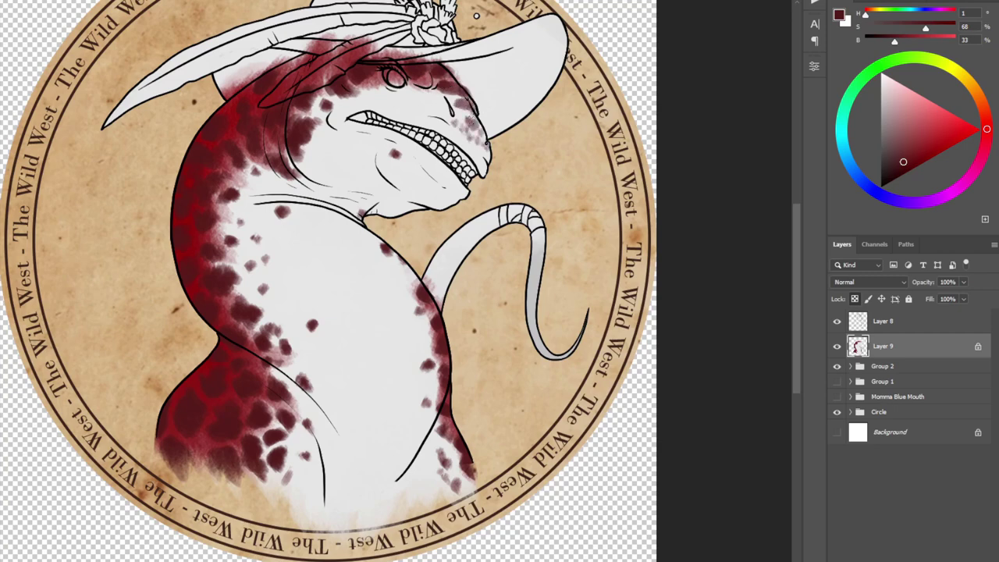
left_click(465, 108)
left_click(452, 98)
left_click(437, 93)
Paint the inside of the mouth dark red and the gums around the teeth a muted reddish tone.
left_click_drag(477, 16, 476, 171)
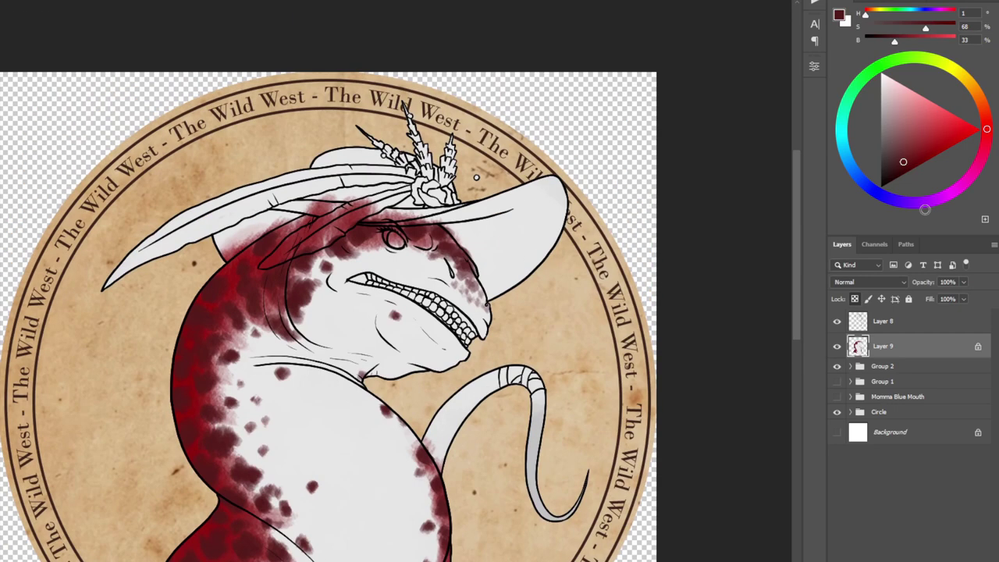
key("ctrl+plus")
key("ctrl+plus")
key("ctrl+plus")
left_click(986, 118)
left_click(894, 172)
mouse_move(270, 274)
left_mouse_down()
mouse_move(304, 277)
mouse_move(261, 274)
left_mouse_up()
left_click(888, 182)
left_click(987, 125)
left_click(902, 151)
left_click_drag(522, 314, 635, 434)
left_click_drag(473, 348, 587, 437)
Paint the teeth off-white and shade them with a warm grey (H 48, S 15, B 62).
left_click(885, 104)
left_click(962, 76)
left_click(887, 100)
left_click(888, 97)
mouse_move(315, 260)
left_mouse_down()
mouse_move(509, 352)
mouse_move(598, 442)
mouse_move(624, 436)
left_mouse_up()
mouse_move(625, 435)
left_mouse_down()
mouse_move(515, 322)
mouse_move(455, 304)
left_mouse_up()
left_click(890, 121)
mouse_move(348, 274)
left_mouse_down()
mouse_move(334, 274)
mouse_move(581, 394)
left_mouse_up()
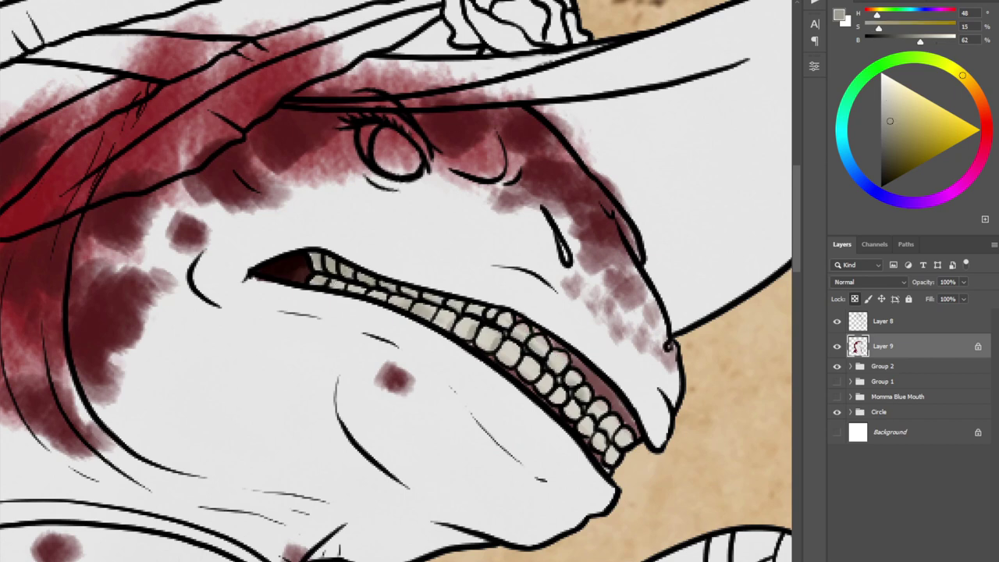
left_click_drag(522, 365, 570, 411)
Add pure white highlights to the teeth and along the upper gum at the front of the mouth.
left_click(882, 76)
left_click(882, 185)
left_click(987, 125)
left_click(891, 181)
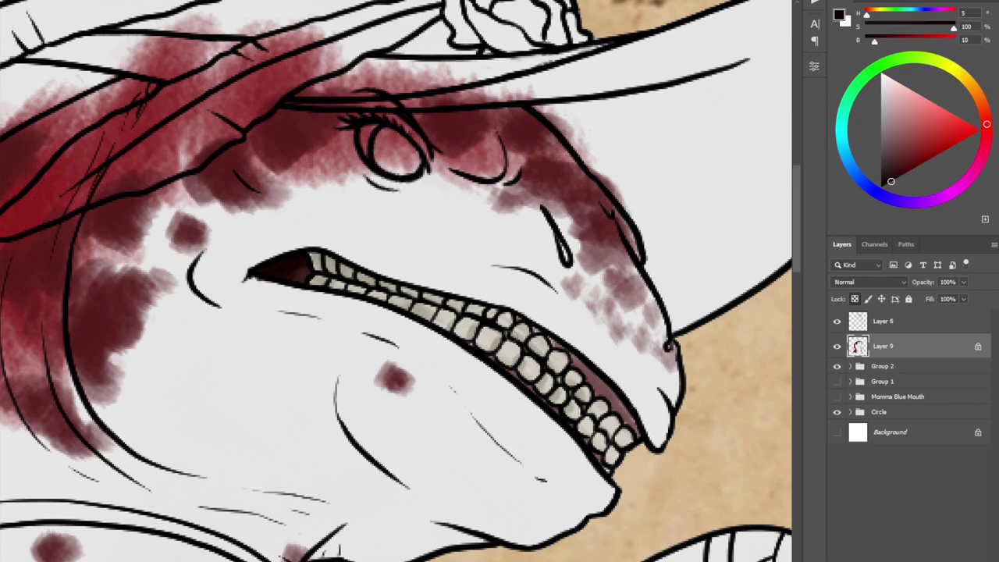
left_click(882, 74)
left_click_drag(481, 340, 492, 332)
mouse_move(501, 356)
left_mouse_down()
mouse_move(515, 349)
mouse_move(538, 374)
left_mouse_up()
left_click_drag(544, 377, 550, 386)
left_click_drag(441, 312, 453, 324)
left_click_drag(418, 307, 430, 315)
left_click_drag(391, 297, 407, 302)
left_click_drag(473, 312, 546, 348)
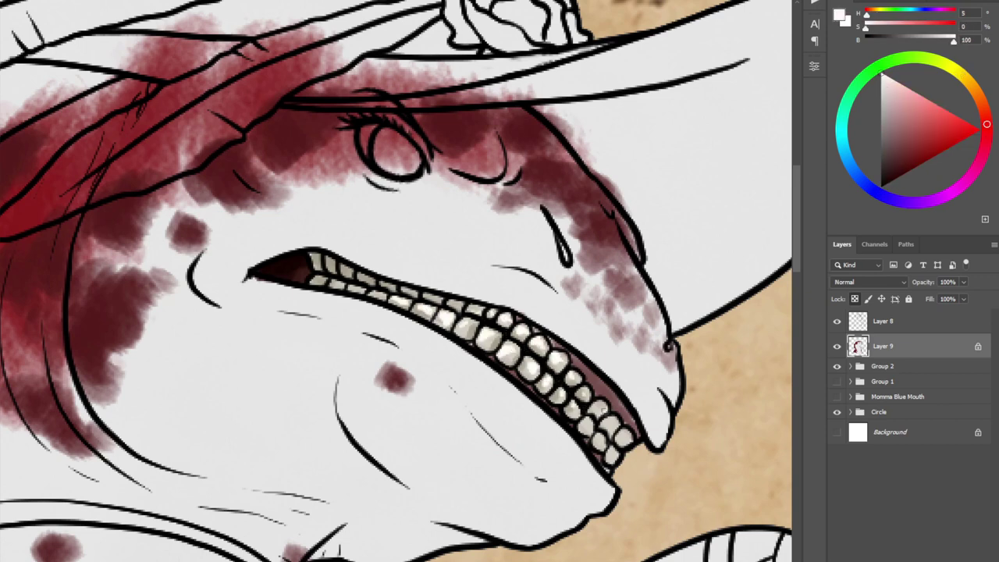
left_click_drag(611, 425, 618, 433)
left_click_drag(623, 437, 630, 444)
left_click_drag(600, 440, 604, 449)
left_click_drag(580, 370, 590, 379)
left_click_drag(594, 383, 602, 391)
left_click_drag(607, 398, 635, 430)
Shade the upper gum with dark maroon (H 5, S 59, B 29) and fill the nostril near-black (H 5, S 100, B 4).
left_click(898, 164)
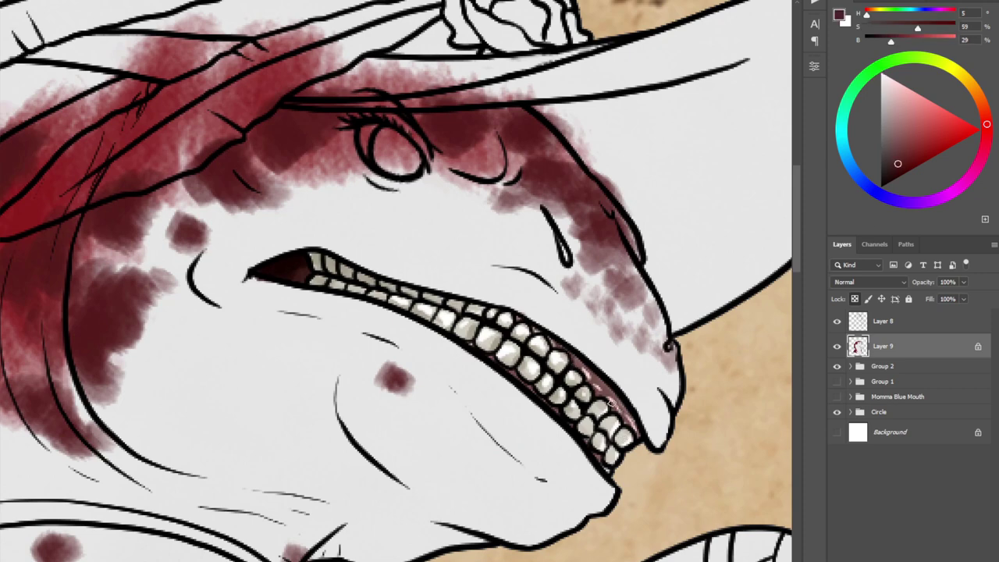
left_click_drag(597, 377, 632, 424)
left_click(304, 262, "alt")
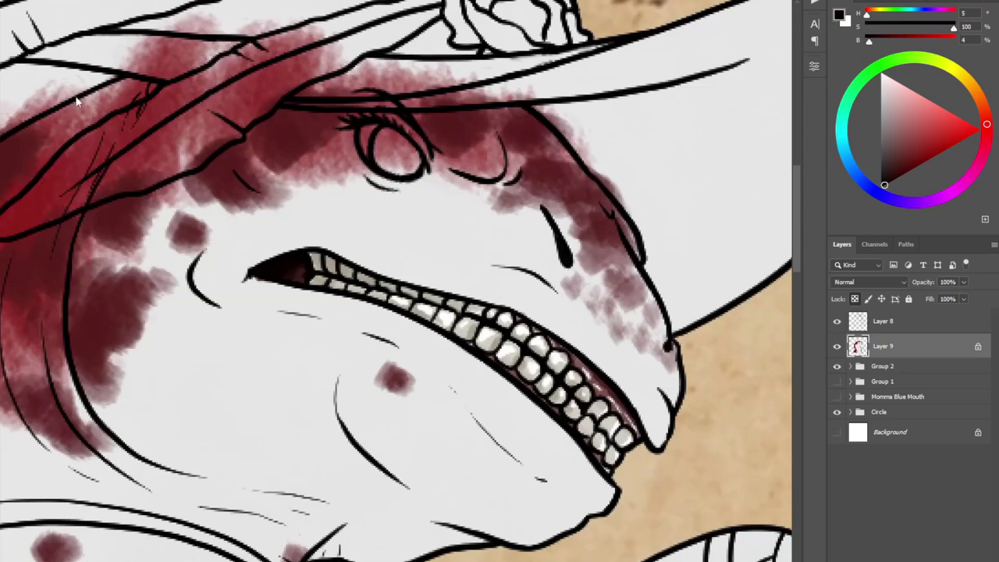
Paint the white of the eye with light tones and a warm grey shadow colour (H 35, S 8, B 38).
left_click(974, 88)
left_click(890, 147)
left_click_drag(363, 137, 368, 156)
left_click(884, 98)
left_click(881, 76)
left_click(884, 144)
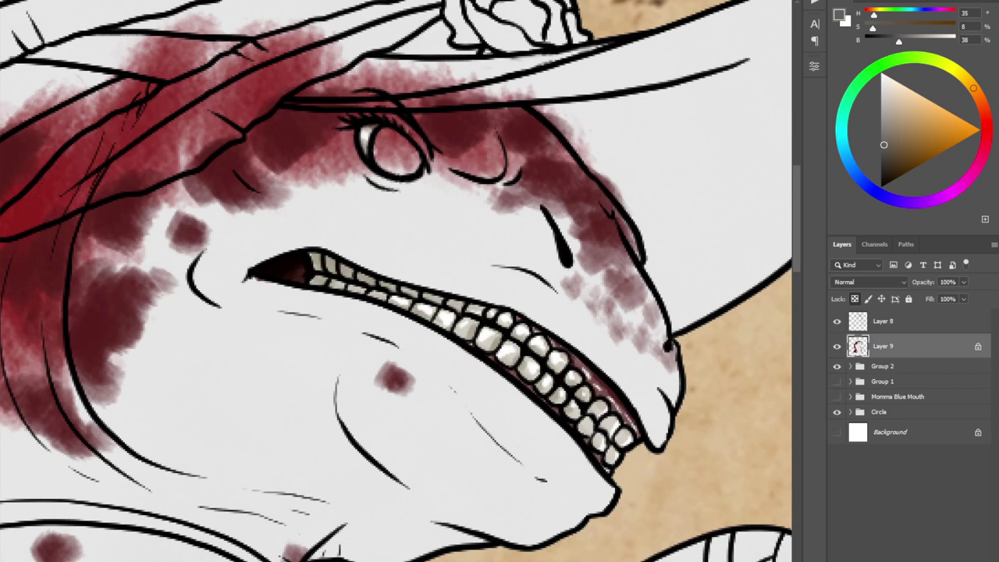
Paint the iris red and shade it with very dark red (H 2, S 96, B 21).
left_click(986, 128)
left_click(920, 154)
mouse_move(383, 136)
left_mouse_down()
mouse_move(414, 165)
mouse_move(411, 151)
mouse_move(392, 159)
mouse_move(414, 164)
mouse_move(408, 158)
left_mouse_up()
left_click(901, 174)
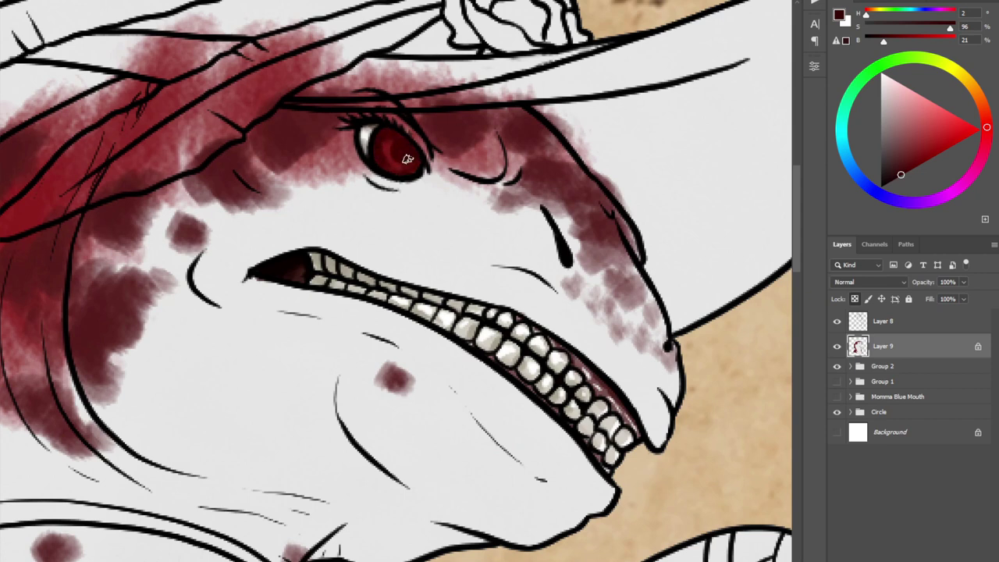
left_click(891, 181)
left_click(403, 156)
Paint the pupil black and add white highlights to the eye.
left_click(882, 185)
left_click(406, 153)
left_click_drag(883, 96, 881, 74)
left_click(381, 138)
left_click_drag(395, 143, 410, 148)
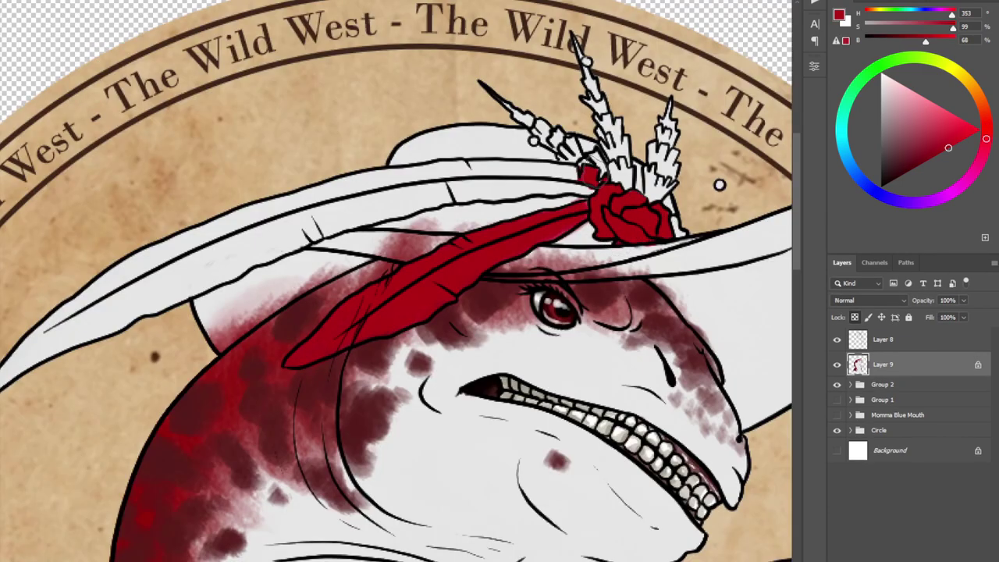
Fill the long upper hat feather with crimson (H 353, S 99, B 68) from the rose to its tip.
mouse_move(587, 174)
left_mouse_down()
mouse_move(451, 164)
mouse_move(313, 189)
mouse_move(93, 280)
left_mouse_up()
scroll(94, 279, "left", 2)
left_click_drag(185, 279, 69, 401)
mouse_move(667, 188)
left_mouse_down()
mouse_move(501, 206)
mouse_move(253, 302)
left_mouse_up()
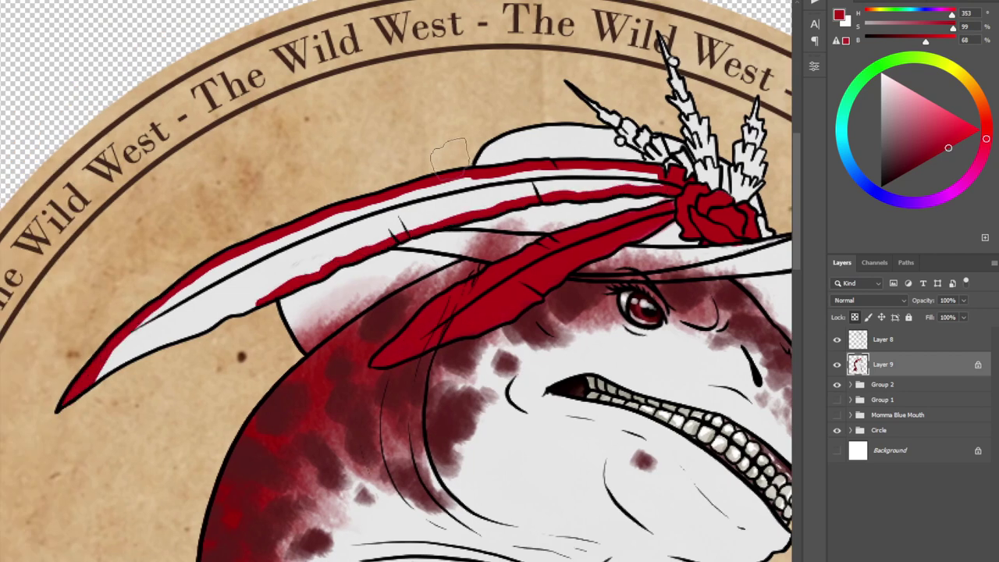
mouse_move(102, 375)
left_mouse_down()
mouse_move(234, 269)
mouse_move(390, 207)
mouse_move(625, 168)
mouse_move(573, 162)
left_mouse_up()
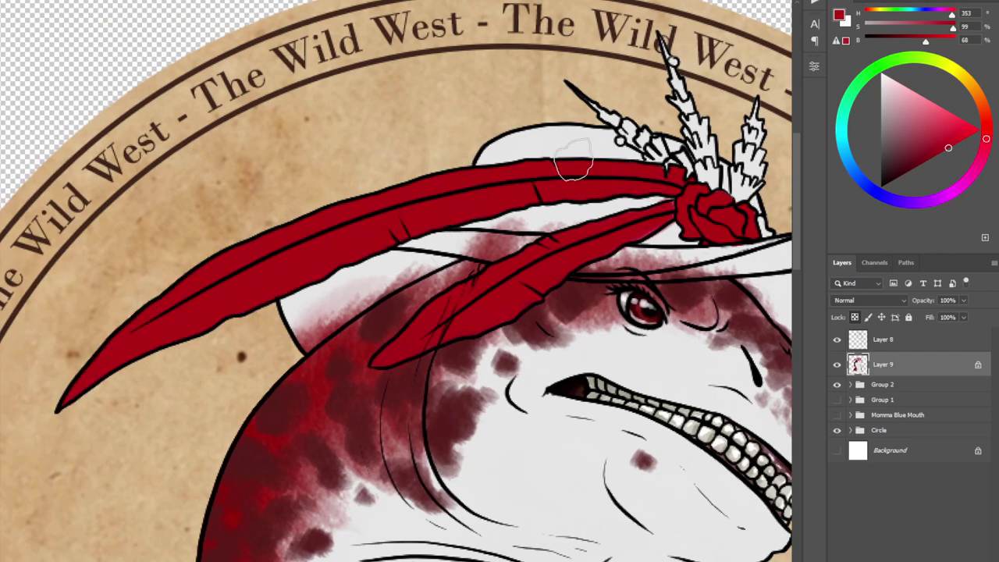
Paint the three wheat stalks on the hat ochre brown (H 38, S 68, B 55) on Layer 9.
left_click(879, 339)
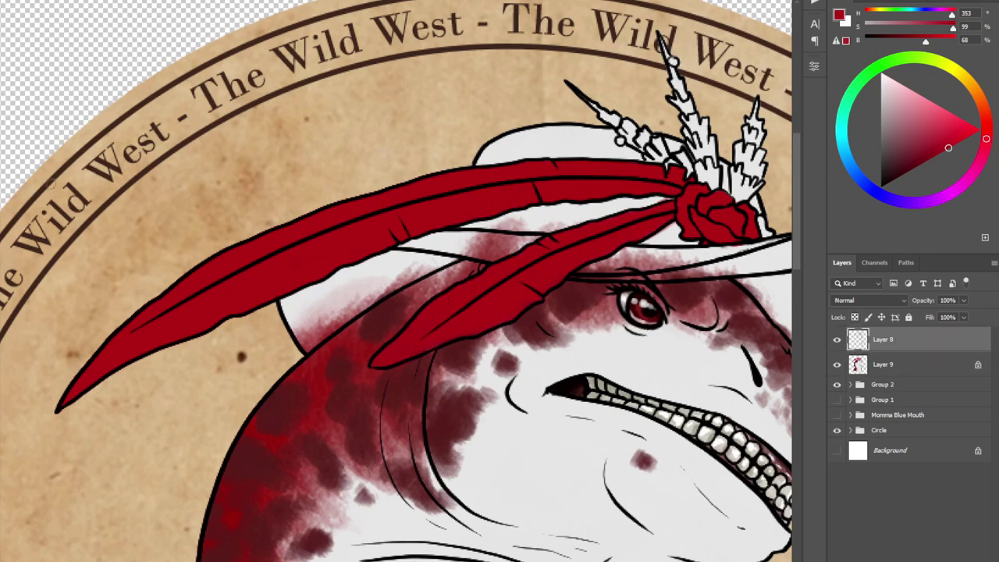
key("alt+bracketleft")
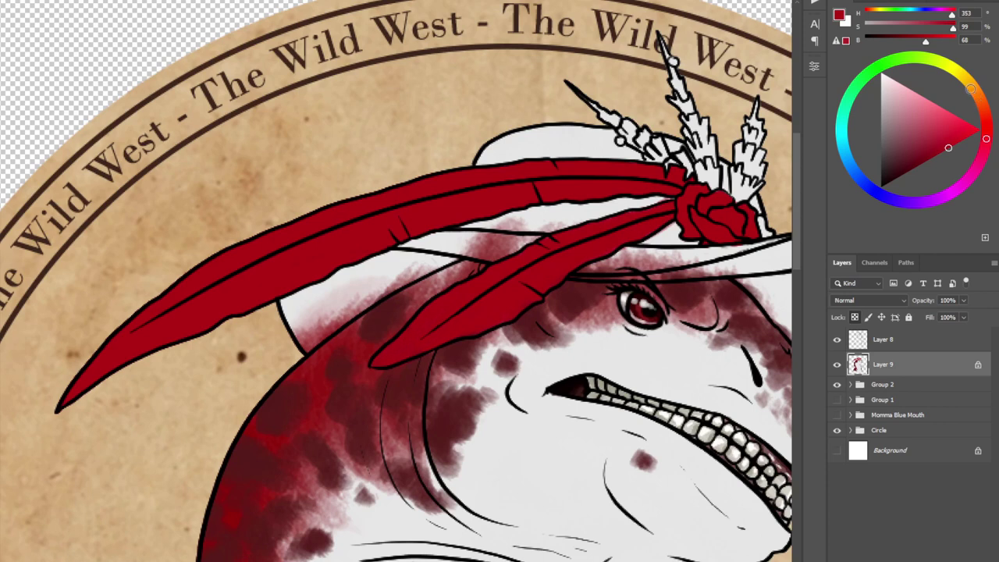
left_click(971, 87)
left_click(918, 146)
scroll(625, 168, "right", 3)
mouse_move(618, 169)
left_mouse_down()
mouse_move(619, 195)
mouse_move(640, 106)
left_mouse_up()
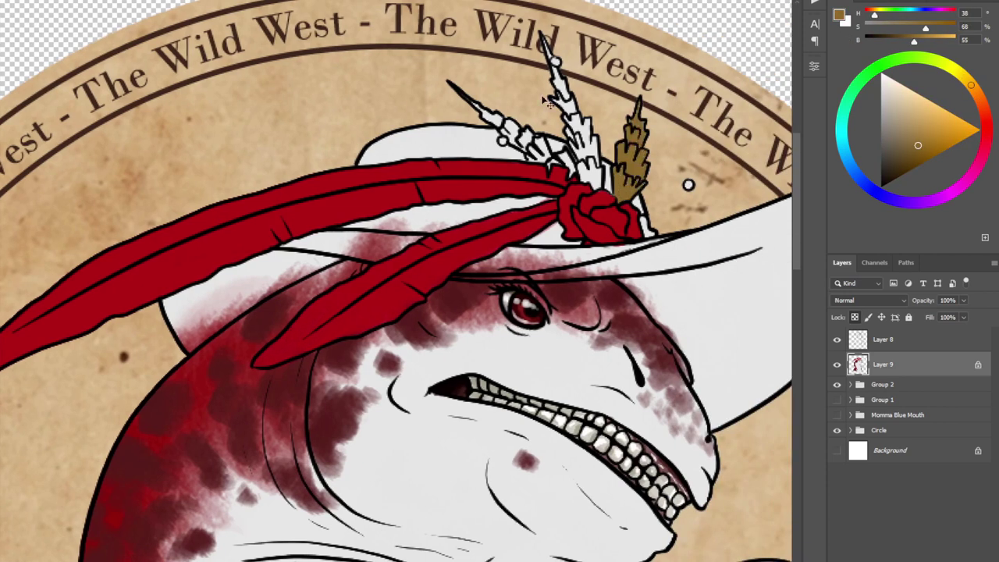
left_click_drag(478, 108, 547, 160)
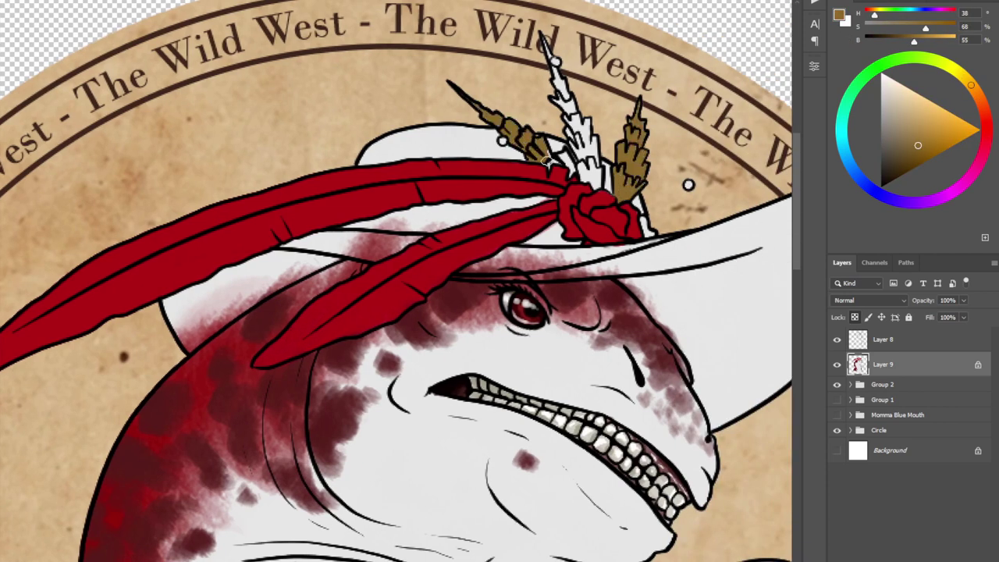
mouse_move(541, 31)
left_mouse_down()
mouse_move(581, 180)
mouse_move(594, 150)
mouse_move(580, 118)
left_mouse_up()
Fill the parts of the hat crown between the wheat stalks and around the rose near-black (H 38, S 0, B 10).
left_click(882, 170)
left_click(640, 221, "alt")
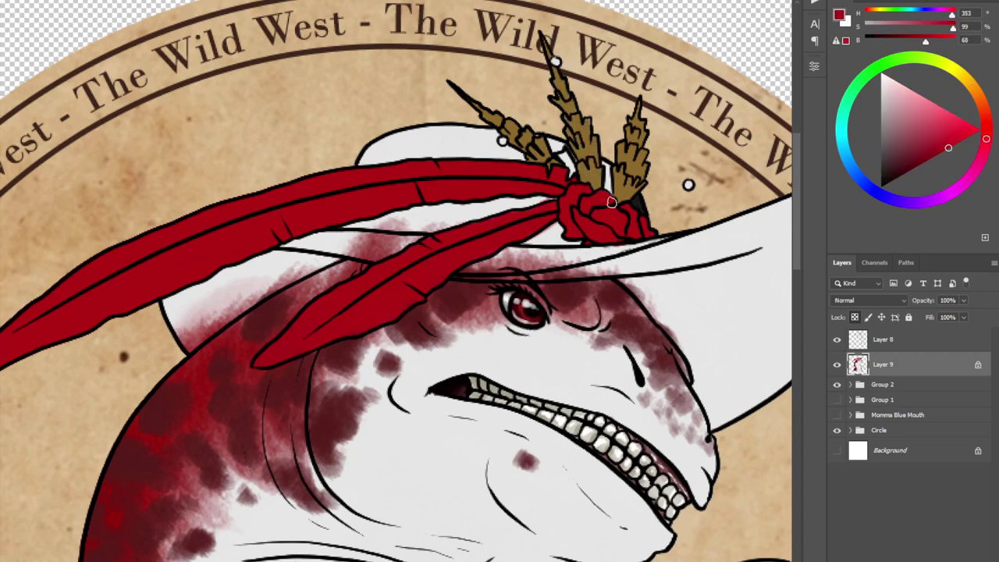
left_click(640, 206, "alt")
left_click_drag(611, 202, 608, 192)
left_click(578, 156, "alt")
left_click_drag(564, 154, 571, 175)
left_click(537, 136, "alt")
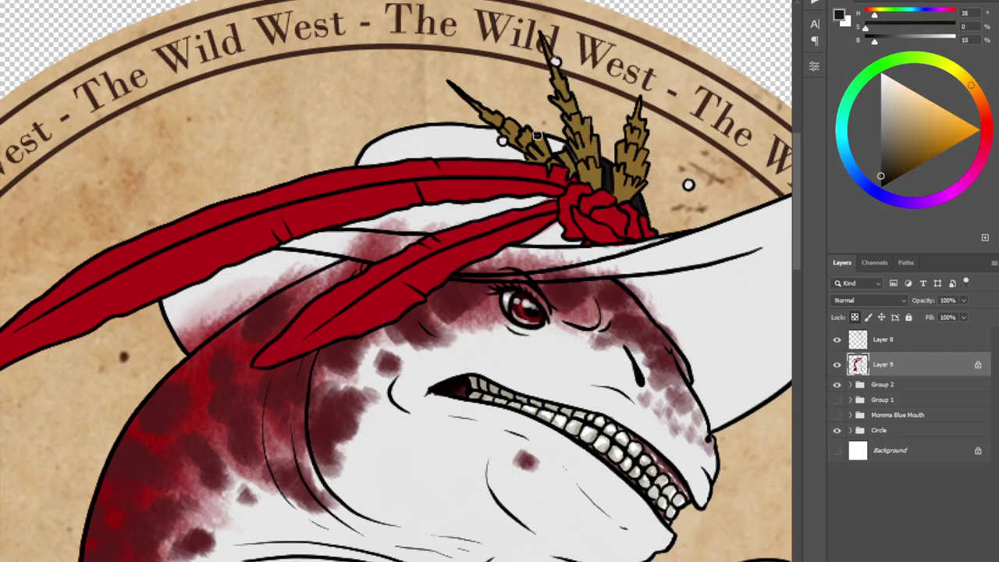
mouse_move(558, 223)
left_mouse_down()
mouse_move(544, 238)
mouse_move(556, 233)
left_mouse_up()
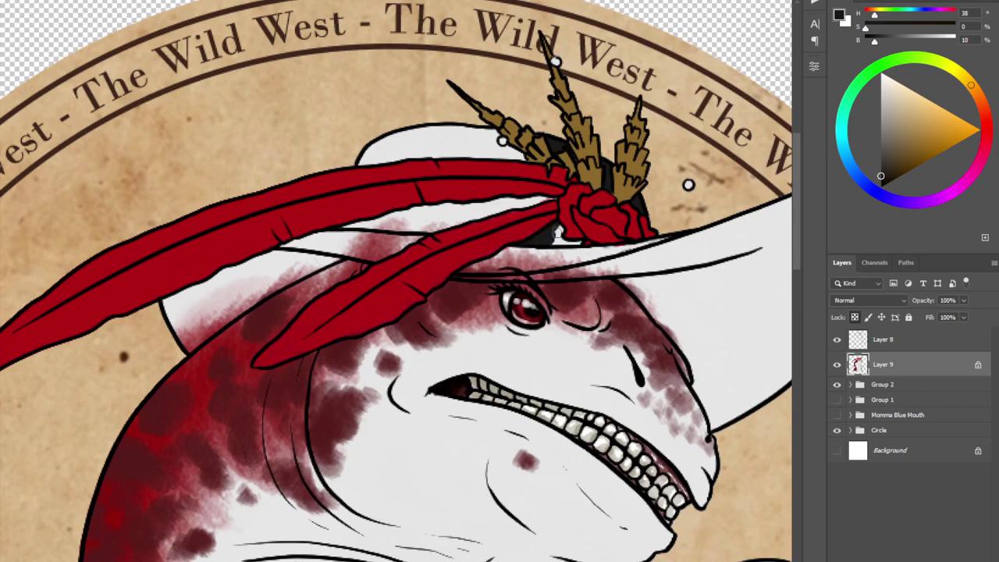
Fill the brim's upper side, the area between the feathers and the top of the crown with the same near-black.
mouse_move(464, 269)
left_mouse_down()
mouse_move(524, 249)
mouse_move(584, 254)
mouse_move(665, 239)
mouse_move(537, 267)
left_mouse_up()
scroll(435, 232, "down", 1)
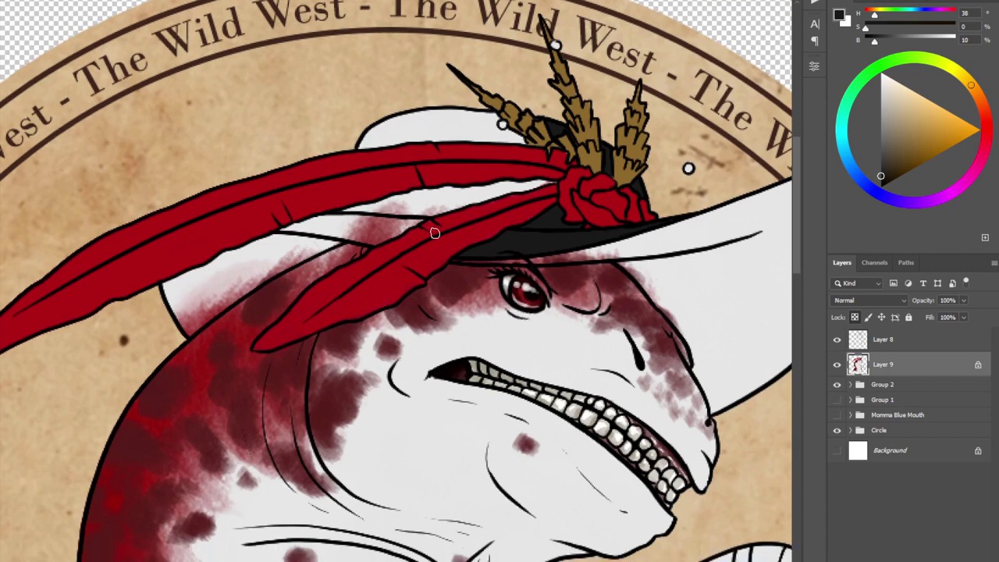
mouse_move(306, 231)
left_mouse_down()
mouse_move(398, 236)
mouse_move(434, 211)
mouse_move(539, 184)
mouse_move(352, 215)
mouse_move(366, 233)
mouse_move(449, 195)
mouse_move(524, 186)
left_mouse_up()
mouse_move(489, 119)
left_mouse_down()
mouse_move(504, 136)
mouse_move(490, 114)
mouse_move(367, 142)
mouse_move(406, 113)
mouse_move(437, 125)
left_mouse_up()
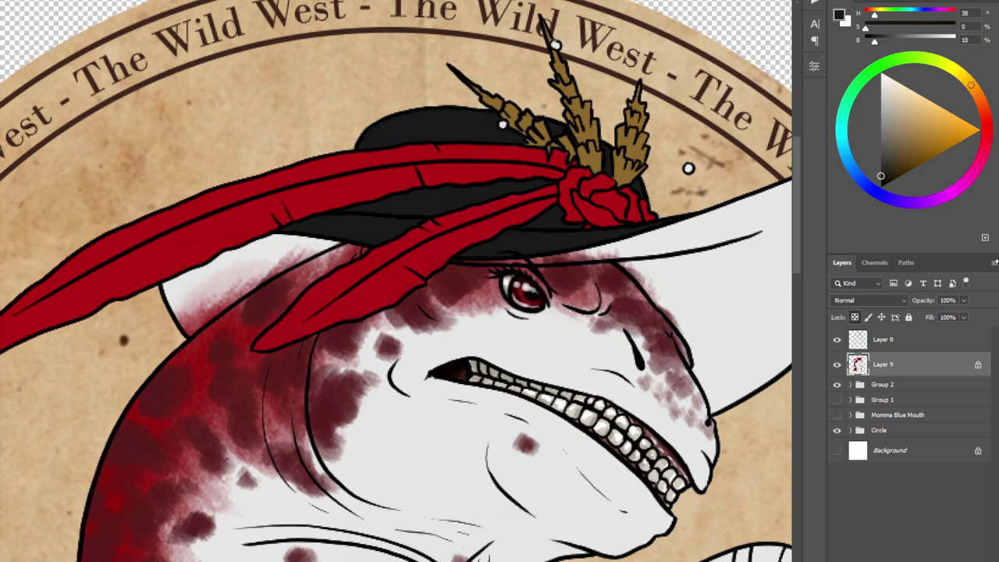
Fill the underside of the hat brim, behind and in front of the head, with dusty pink (H 332, S 16, B 78).
left_click(979, 164)
left_click_drag(887, 109, 894, 105)
mouse_move(170, 282)
left_mouse_down()
mouse_move(231, 283)
mouse_move(331, 242)
mouse_move(206, 271)
mouse_move(303, 252)
left_mouse_up()
scroll(195, 266, "right", 4)
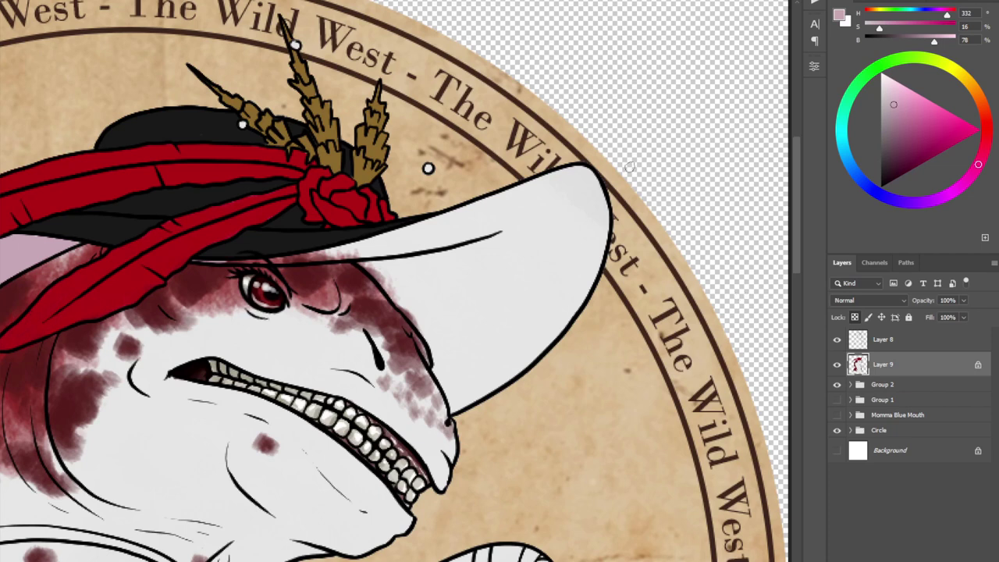
mouse_move(238, 277)
left_mouse_down()
mouse_move(277, 259)
mouse_move(349, 256)
mouse_move(382, 276)
mouse_move(439, 374)
left_mouse_up()
left_click_drag(303, 257, 456, 214)
mouse_move(381, 249)
left_mouse_down()
mouse_move(402, 289)
mouse_move(453, 235)
mouse_move(460, 390)
mouse_move(587, 285)
mouse_move(599, 204)
left_mouse_up()
Add Layer 10 clipped to Layer 9 in Multiply mode and choose dark navy (H 240, S 100, B 7) for shading.
key("ctrl+shift+alt+n")
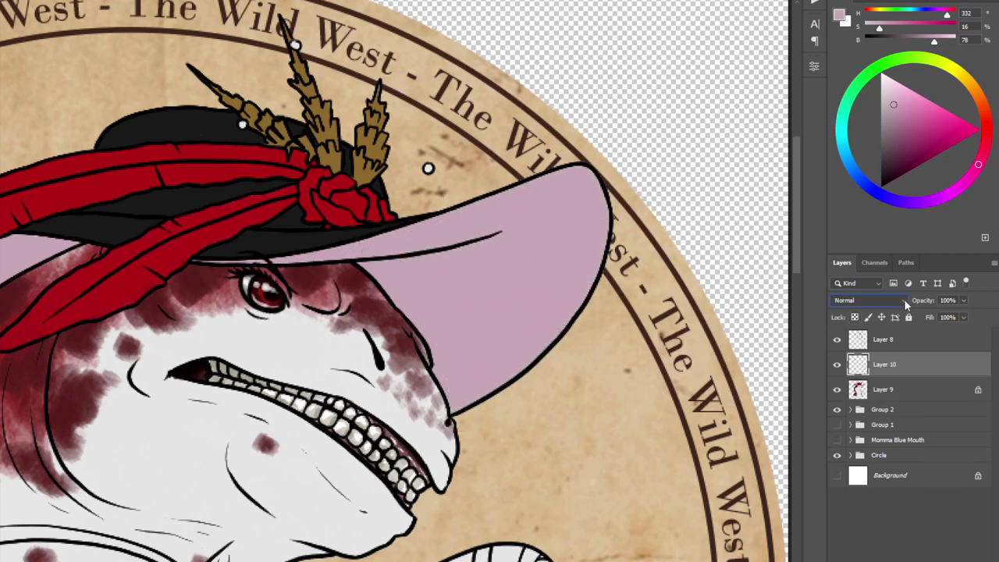
left_click(868, 377, "alt")
left_click(870, 300)
left_click(851, 351)
left_click(879, 193)
left_click(888, 184)
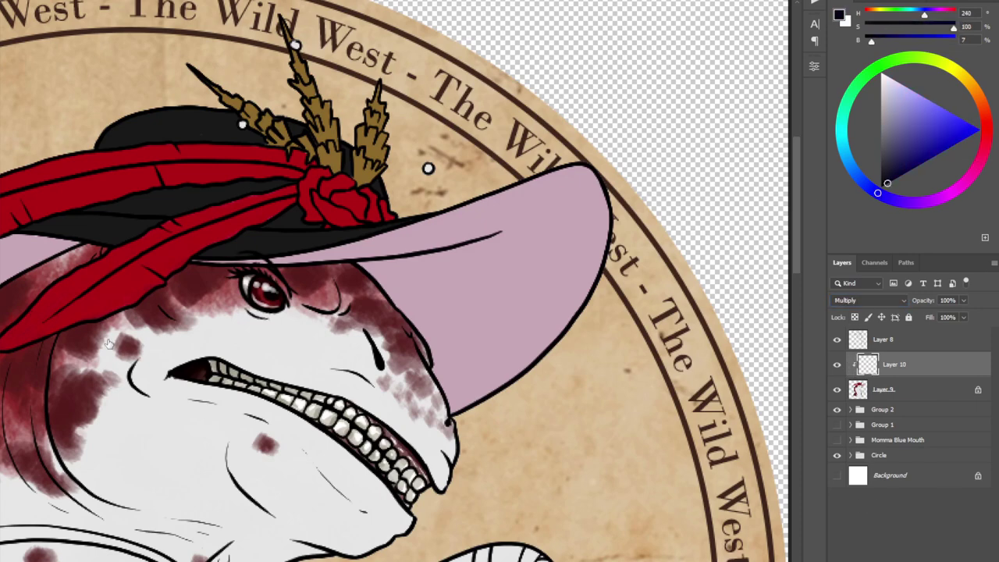
Paint the thin tail end and alternating bands at the tail's bend near-black (H 17, S 100, B 4) on Layer 9.
scroll(156, 94, "left", 2)
left_click_drag(797, 259, 797, 347)
left_click(891, 397)
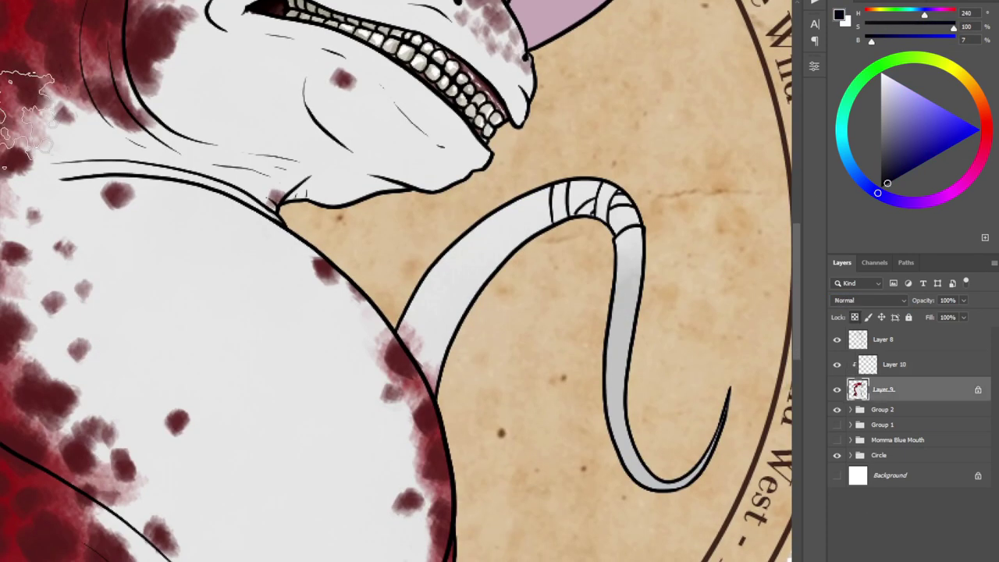
left_click(984, 108)
left_click(885, 185)
key("bracketleft")
key("bracketleft")
mouse_move(631, 240)
left_mouse_down()
mouse_move(662, 491)
mouse_move(724, 414)
left_mouse_up()
key("bracketleft")
key("bracketleft")
mouse_move(598, 221)
left_mouse_down()
mouse_move(611, 180)
mouse_move(579, 212)
left_mouse_up()
mouse_move(564, 185)
left_mouse_down()
mouse_move(557, 220)
mouse_move(581, 212)
left_mouse_up()
left_click_drag(605, 184, 602, 220)
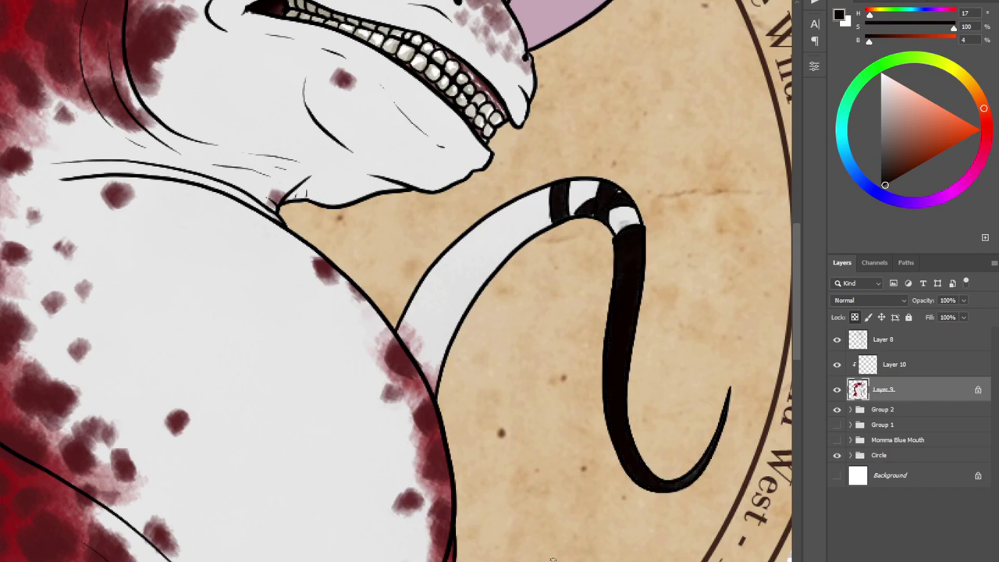
Paint dark maroon spots (H 359, S 68, B 30) along the tail's outer edge and in the light gaps between its bands.
left_click(987, 131)
left_click(902, 164)
mouse_move(428, 301)
left_mouse_down()
mouse_move(470, 236)
mouse_move(534, 199)
mouse_move(486, 240)
mouse_move(468, 227)
mouse_move(435, 286)
mouse_move(406, 312)
mouse_move(409, 343)
left_mouse_up()
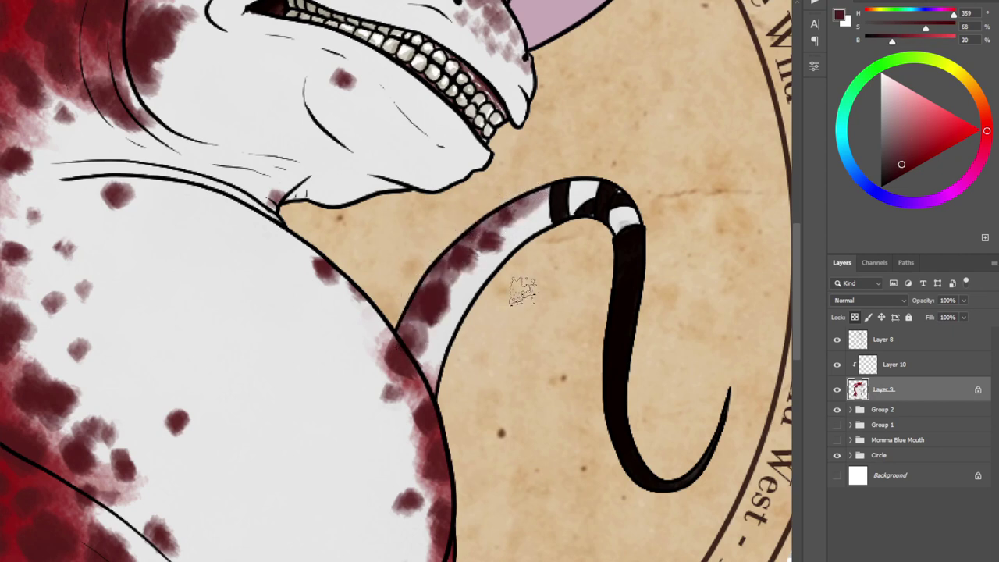
mouse_move(574, 186)
left_mouse_down()
mouse_move(592, 186)
mouse_move(626, 214)
mouse_move(589, 185)
left_mouse_up()
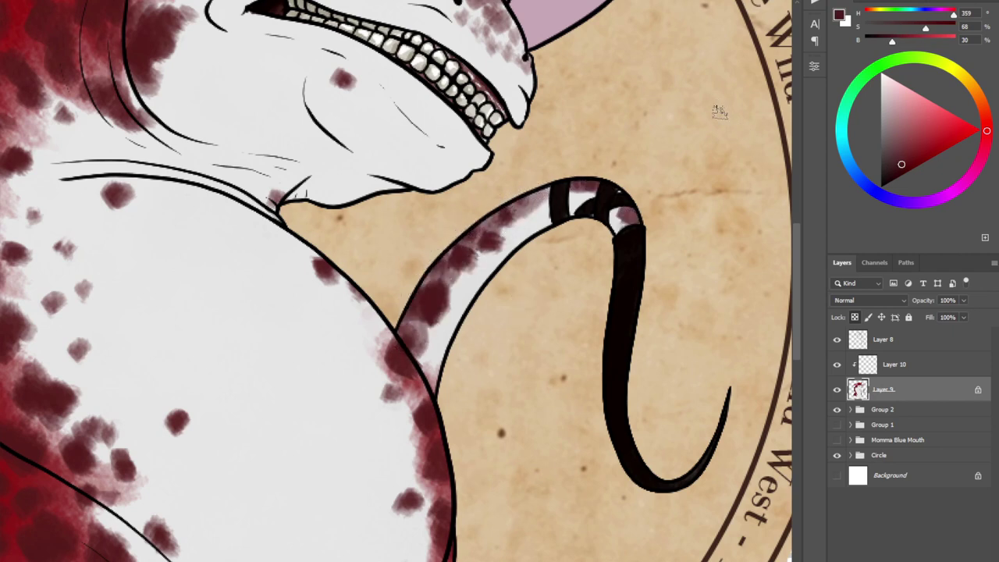
Shade the rose, wheat stalks and hat crown on Layer 10 with dark navy (H 241, S 100, B 4).
left_click(895, 365)
left_click(885, 185)
left_click(879, 193)
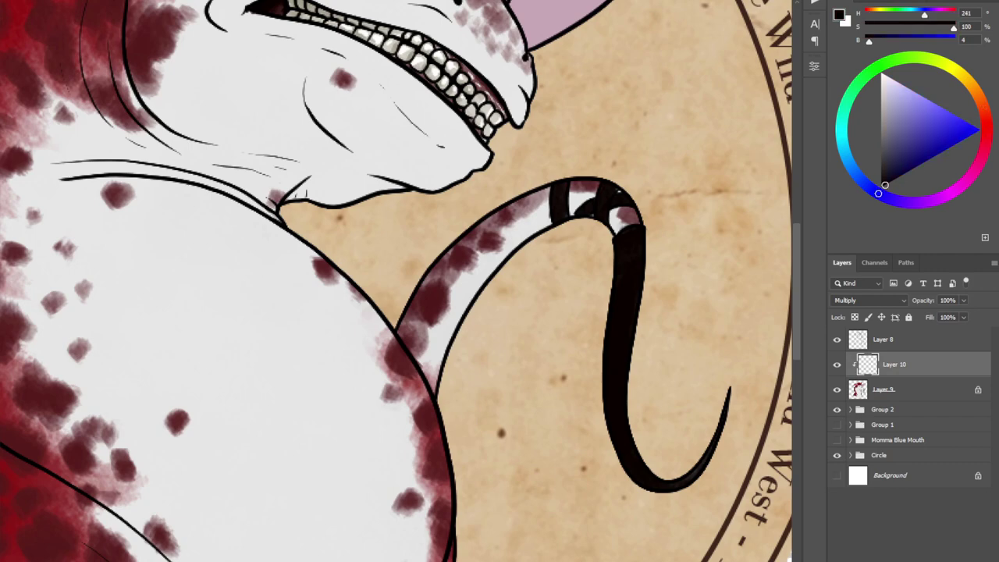
left_click_drag(797, 325, 822, 263)
left_click_drag(595, 561, 537, 553)
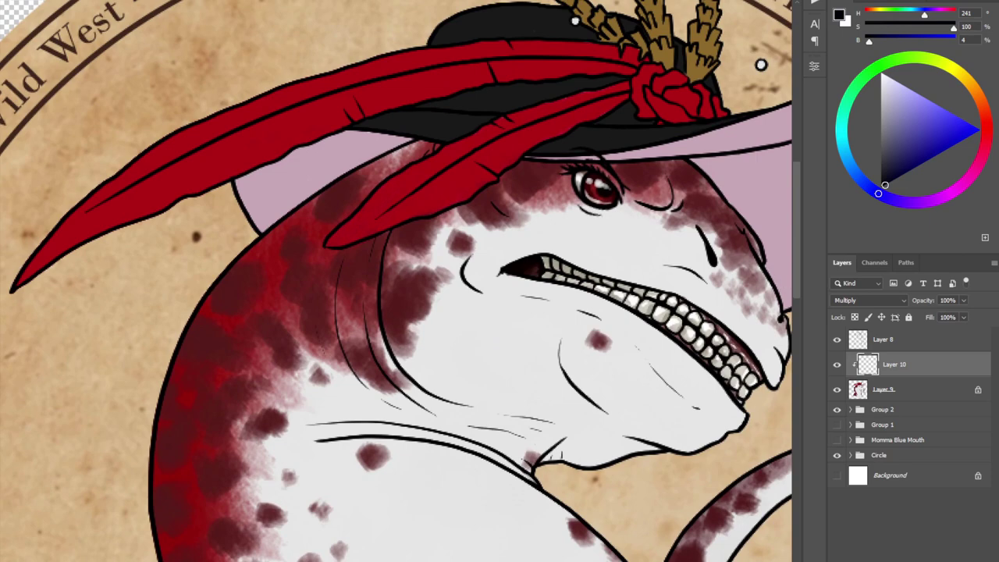
left_click_drag(546, 8, 546, 105)
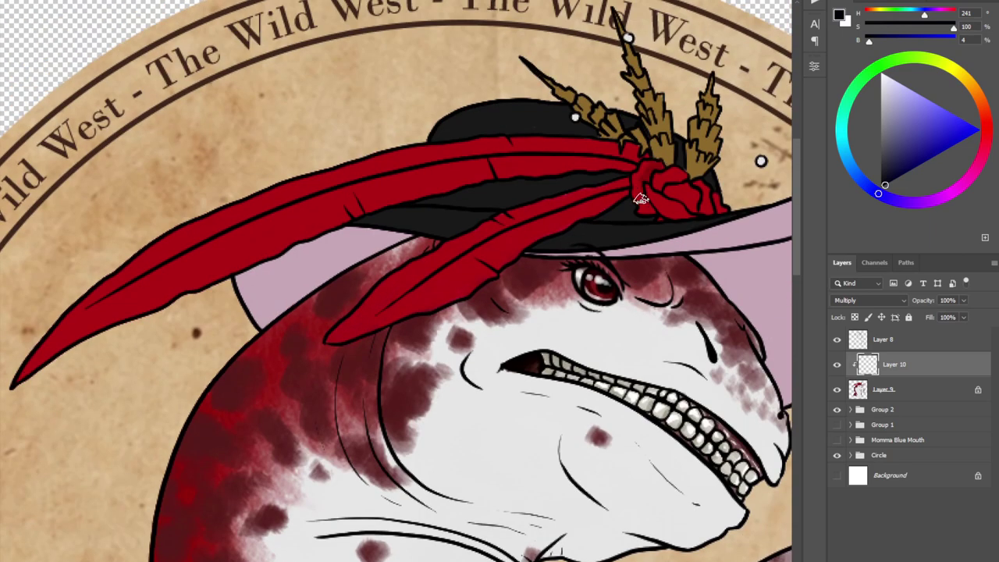
mouse_move(640, 200)
left_mouse_down()
mouse_move(669, 211)
mouse_move(693, 192)
mouse_move(679, 196)
left_mouse_up()
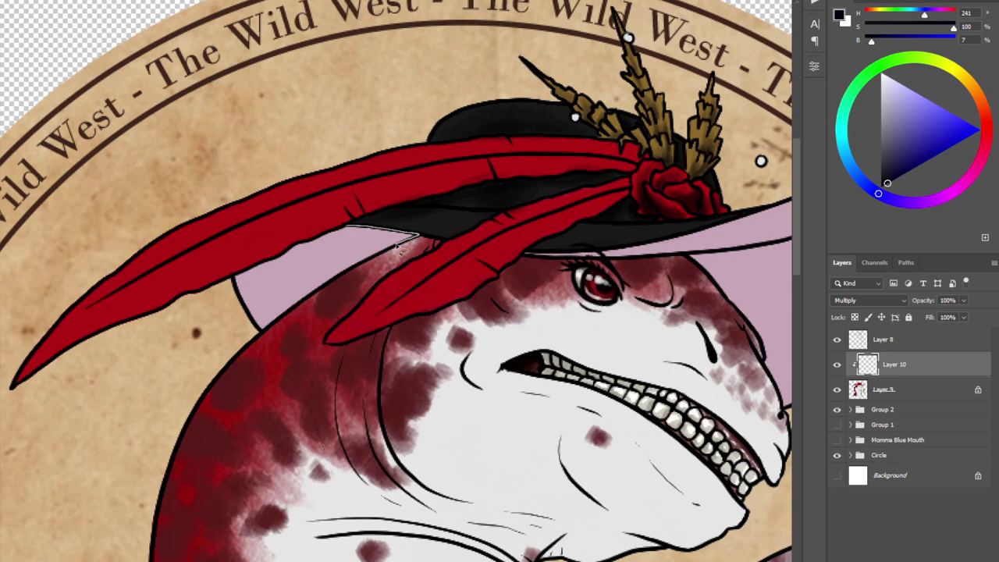
Lasso the brim's underside behind the head, shade it dark navy beneath the feathers, and clear the selection.
left_click_drag(256, 334, 229, 283)
left_click_drag(348, 228, 350, 226)
key("b")
mouse_move(385, 223)
left_mouse_down()
mouse_move(286, 250)
mouse_move(281, 265)
mouse_move(348, 240)
mouse_move(350, 221)
mouse_move(258, 282)
left_mouse_up()
key("ctrl+z")
key("ctrl+d")
Lasso the brim's underside in front of the face and shade it along the upper edge.
scroll(397, 281, "right", 1)
scroll(295, 367, "right", 6)
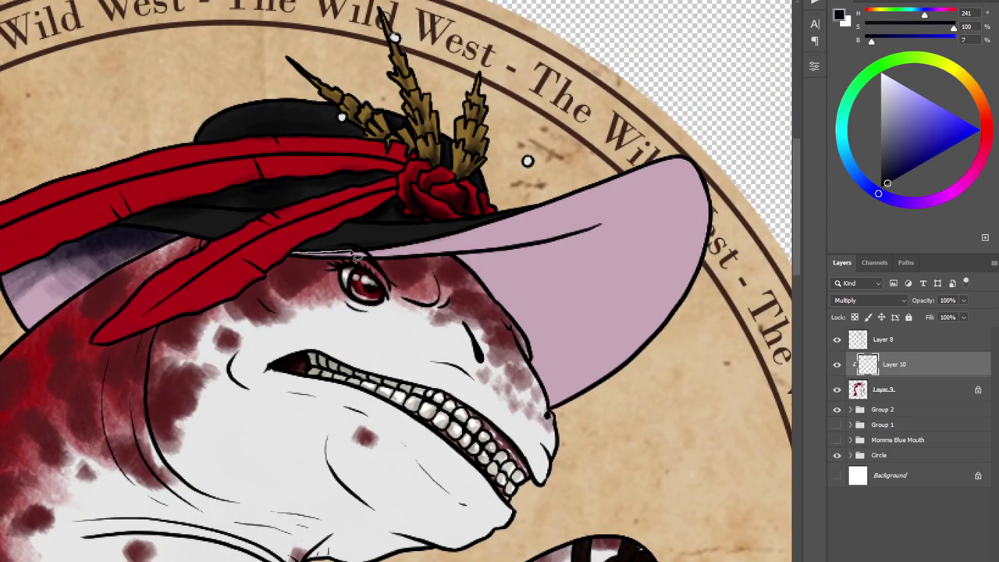
left_click_drag(528, 212, 533, 365)
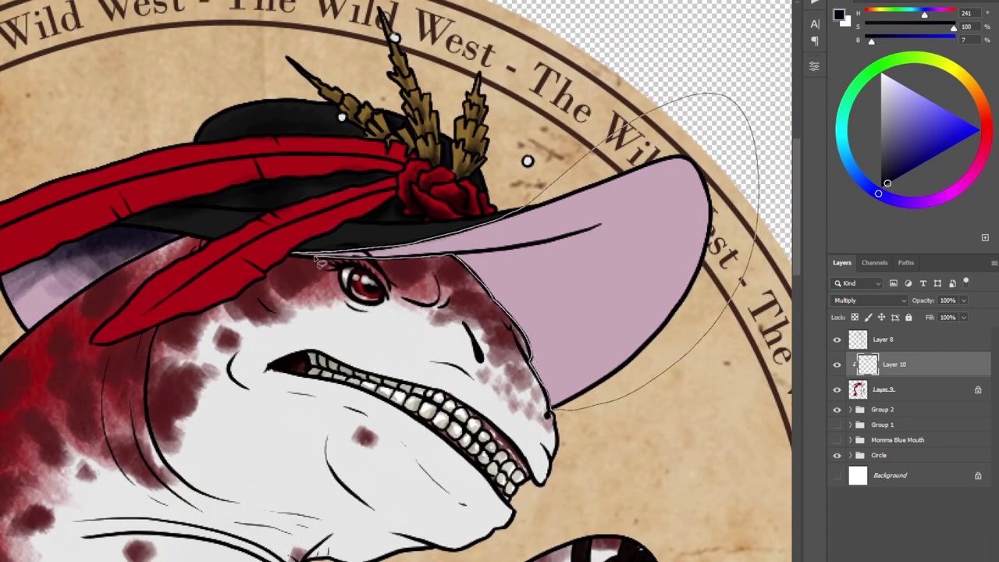
mouse_move(317, 259)
left_mouse_down()
mouse_move(297, 255)
mouse_move(640, 140)
left_mouse_up()
key("b")
left_click_drag(239, 254, 651, 128)
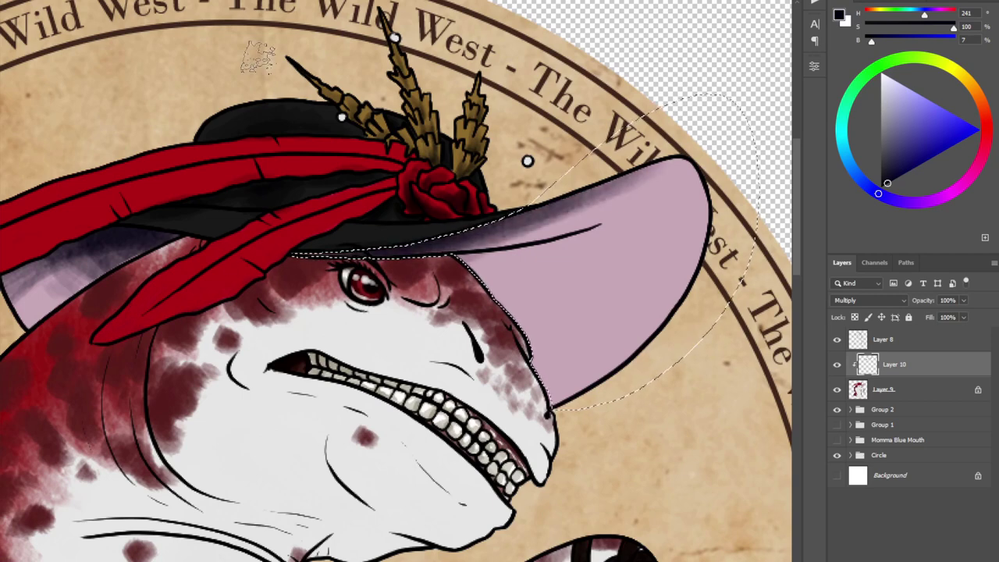
Deepen the brim's shadow beside the face and below the fold line, and erase a light streak along the fold.
mouse_move(453, 293)
left_mouse_down()
mouse_move(524, 260)
mouse_move(464, 272)
mouse_move(531, 390)
left_mouse_up()
mouse_move(539, 250)
left_mouse_down()
mouse_move(511, 339)
mouse_move(446, 256)
mouse_move(529, 257)
mouse_move(486, 301)
mouse_move(457, 262)
mouse_move(661, 189)
left_mouse_up()
key("e")
left_click_drag(470, 247, 646, 194)
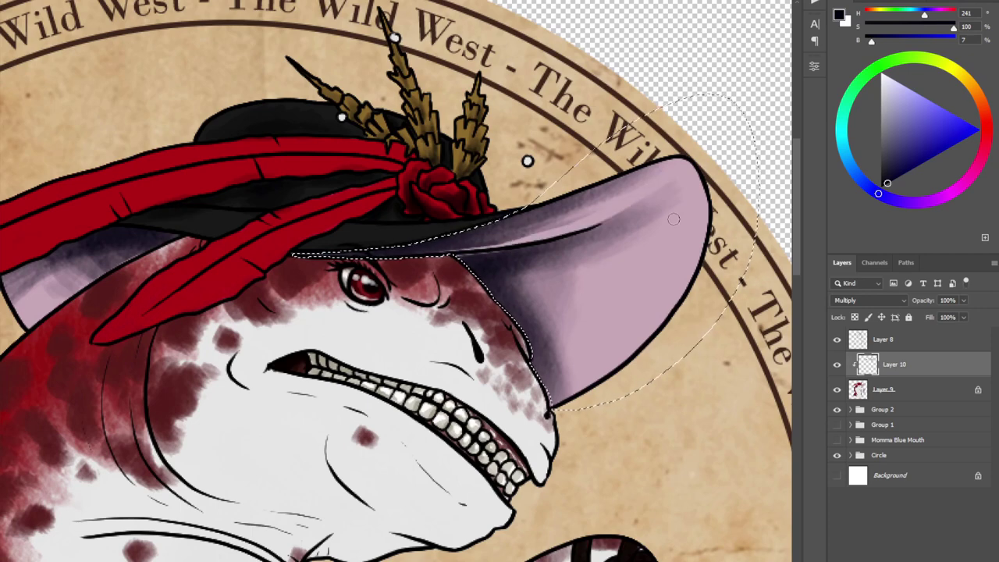
Refine the shadow on the front brim's underside, brush over its edge with white, and clear the selection.
key("b")
left_click_drag(584, 246, 557, 283)
left_click(558, 283, "alt")
left_click_drag(625, 234, 567, 301)
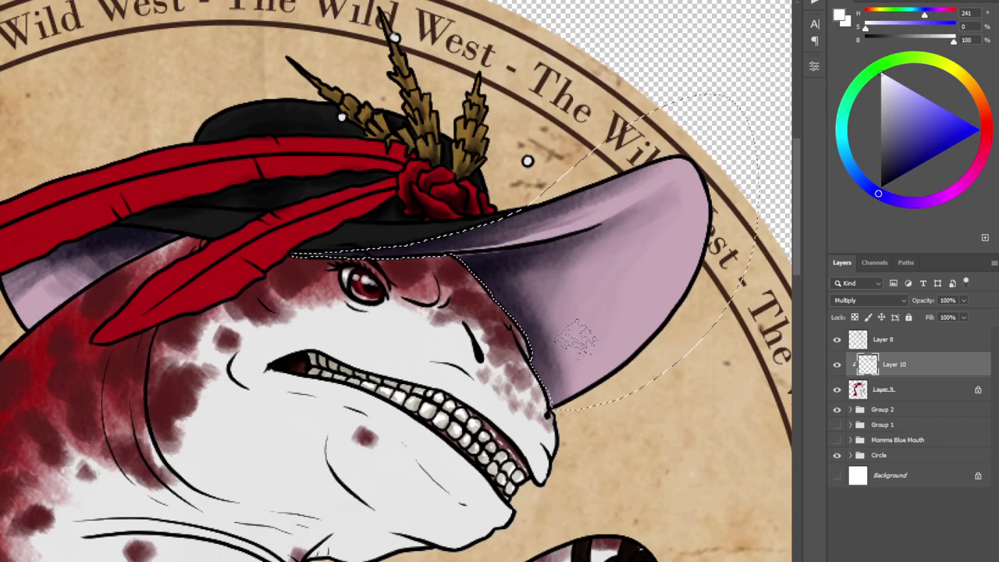
key("ctrl+d")
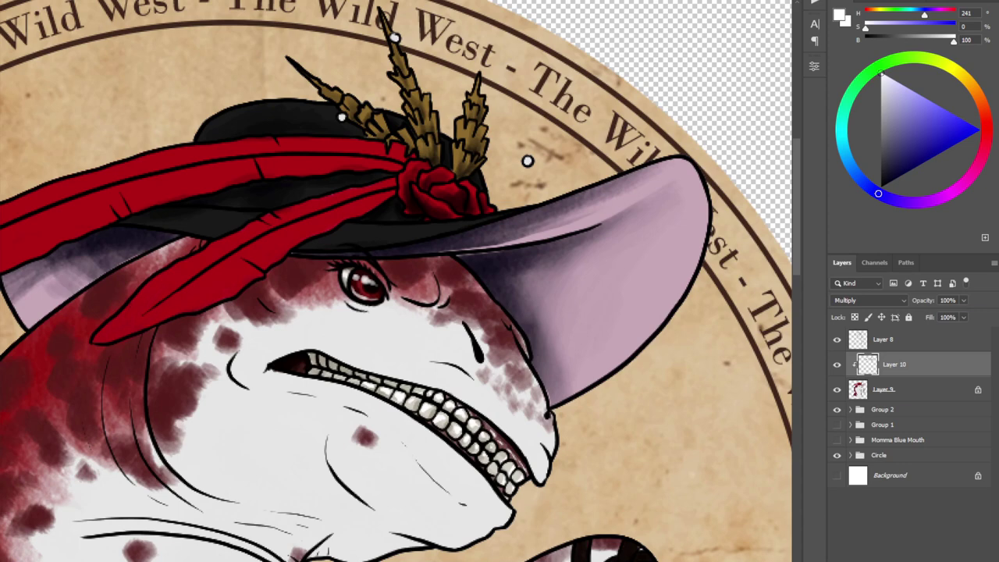
Shade around the nostril, above the upper lip and along the mouth corner with a small dark navy brush (H 241, S 100, B 10).
left_click(891, 181)
key("ctrl+plus")
key("ctrl+plus")
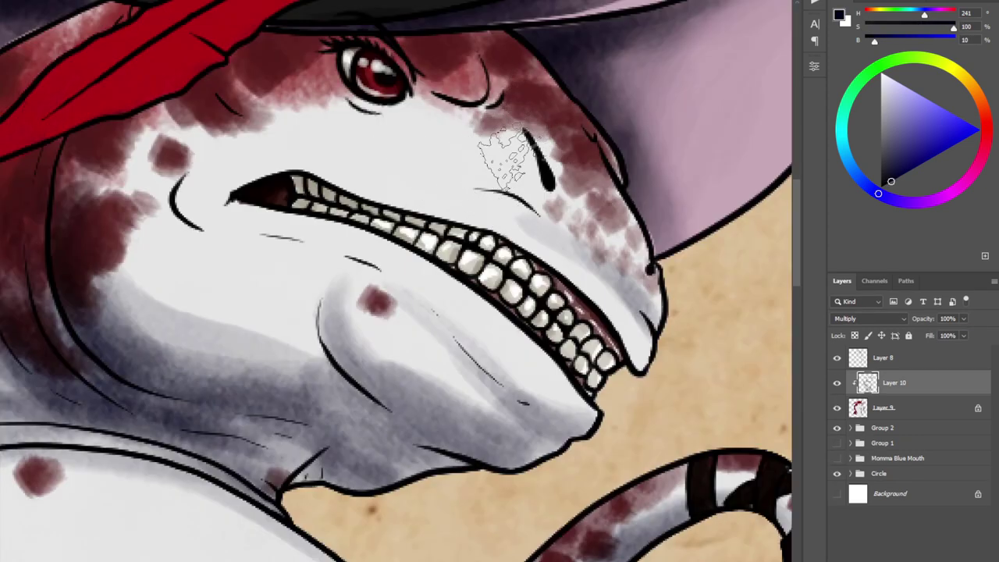
key("bracketleft")
key("bracketleft")
key("bracketleft")
key("bracketleft")
key("bracketleft")
left_click_drag(528, 188, 543, 181)
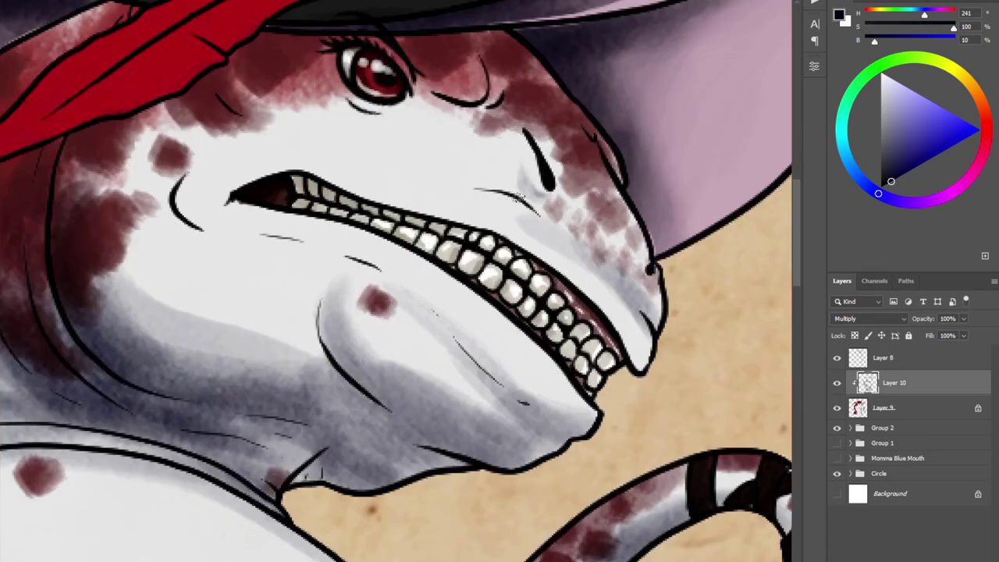
left_click_drag(384, 169, 539, 215)
mouse_move(181, 181)
left_mouse_down()
mouse_move(361, 261)
mouse_move(425, 320)
left_mouse_up()
Darken the cheek fold and the maroon patches at the back of the jaw with a larger brush.
key("bracketright")
key("bracketright")
key("bracketright")
left_click_drag(320, 287, 366, 394)
left_click_drag(96, 143, 69, 272)
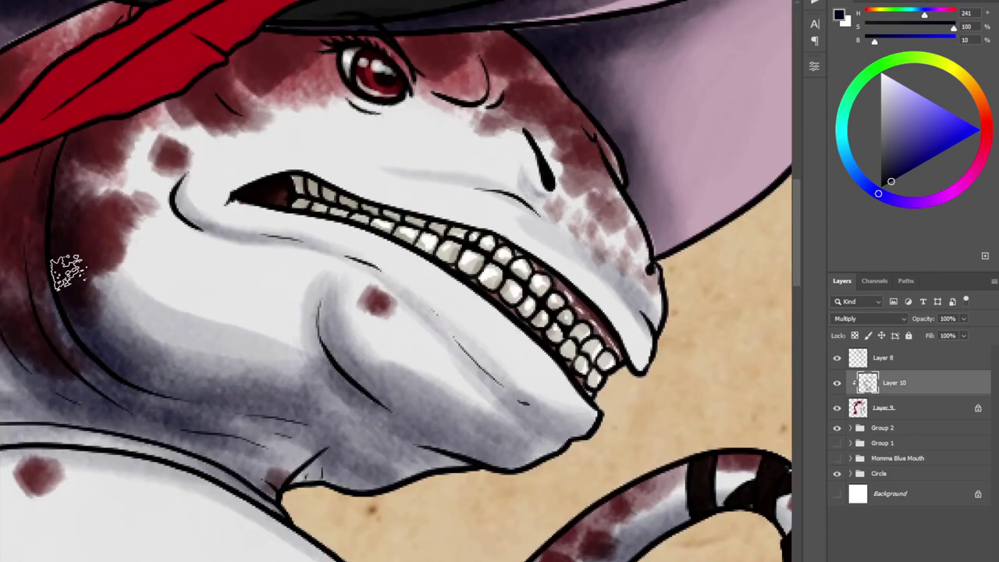
Deepen the shadows under the lower jaw and throat, along the teeth and across the upper muzzle.
mouse_move(141, 410)
left_mouse_down()
mouse_move(208, 429)
mouse_move(346, 437)
mouse_move(300, 481)
mouse_move(394, 473)
left_mouse_up()
left_click_drag(462, 461, 171, 400)
left_click_drag(294, 444, 140, 420)
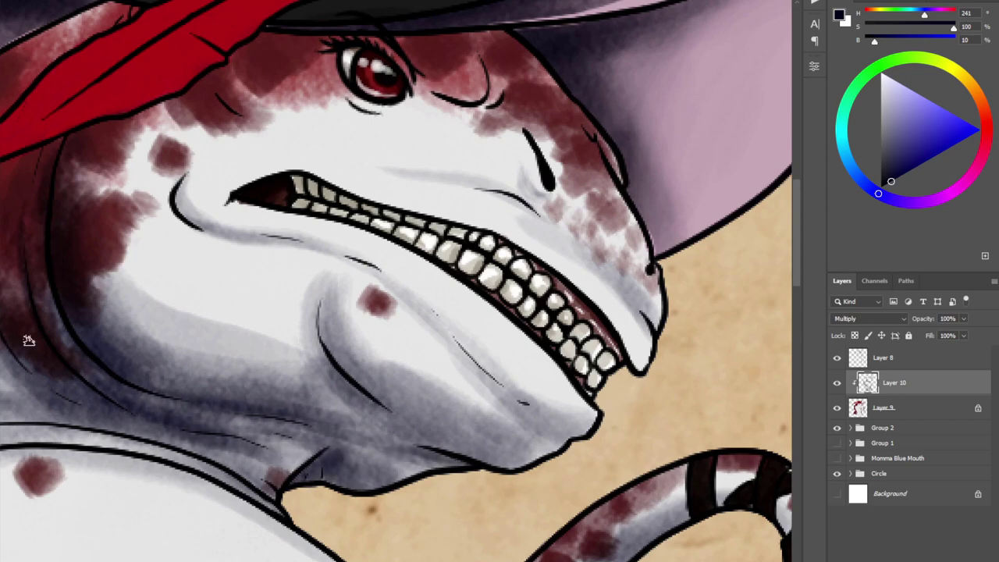
left_click_drag(66, 406, 253, 462)
left_click_drag(297, 179, 593, 320)
mouse_move(249, 64)
left_mouse_down()
mouse_move(427, 225)
mouse_move(592, 231)
left_mouse_up()
Lasso the head and neck, following the brim's lower edge and the short feather's outline.
key("ctrl+minus")
mouse_move(671, 331)
left_mouse_down()
mouse_move(137, 332)
mouse_move(343, 207)
mouse_move(425, 226)
left_mouse_up()
left_click_drag(712, 381, 201, 292)
mouse_move(375, 233)
left_mouse_down()
mouse_move(337, 215)
mouse_move(234, 313)
mouse_move(254, 312)
left_mouse_up()
mouse_move(425, 222)
left_mouse_down()
mouse_move(402, 244)
mouse_move(423, 228)
left_mouse_up()
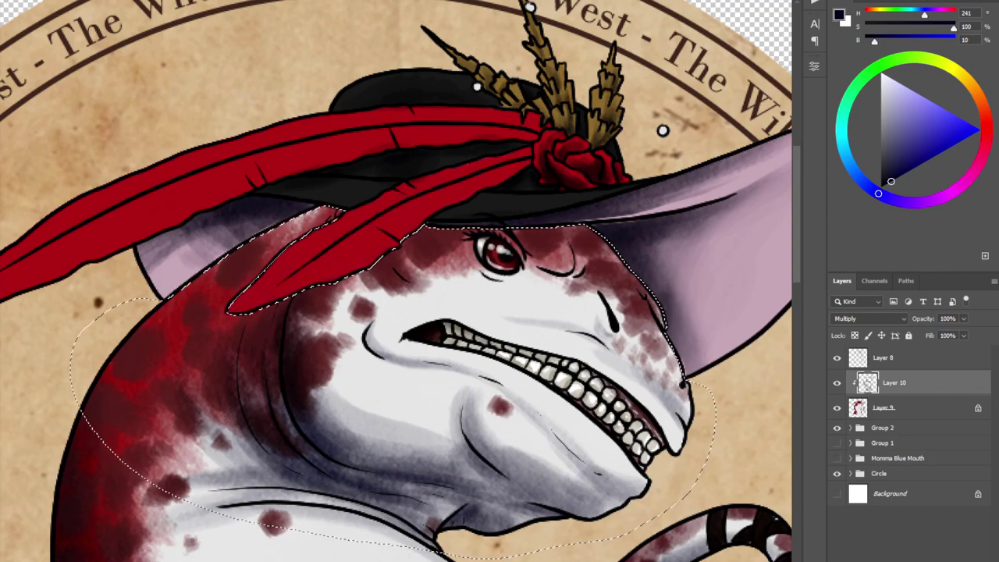
Paint the hat's cast shadow over the brow and eye area and beneath the short feather.
scroll(431, 441, "down", 1)
key("b")
left_click_drag(375, 261, 586, 258)
left_click_drag(399, 238, 640, 269)
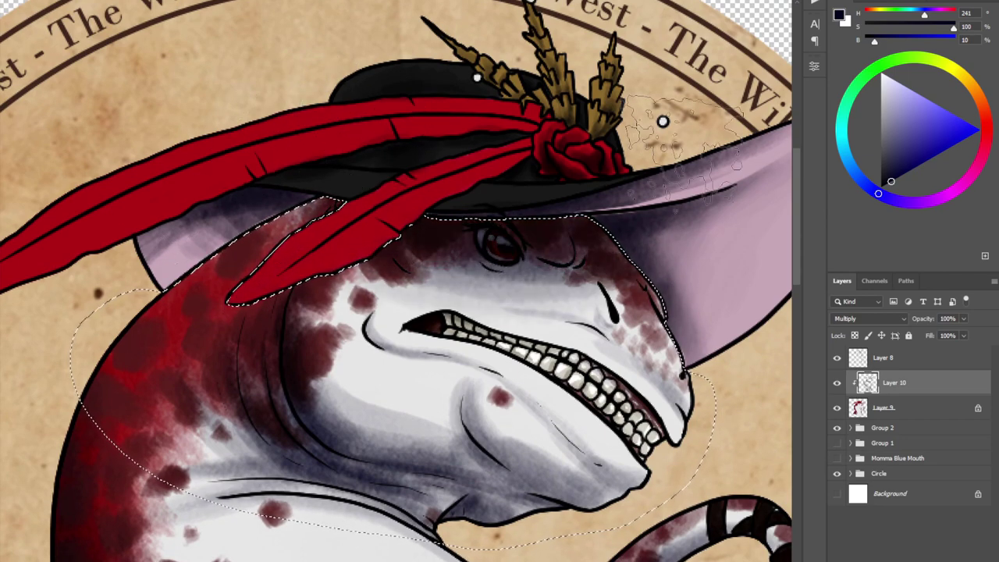
left_click_drag(390, 234, 312, 293)
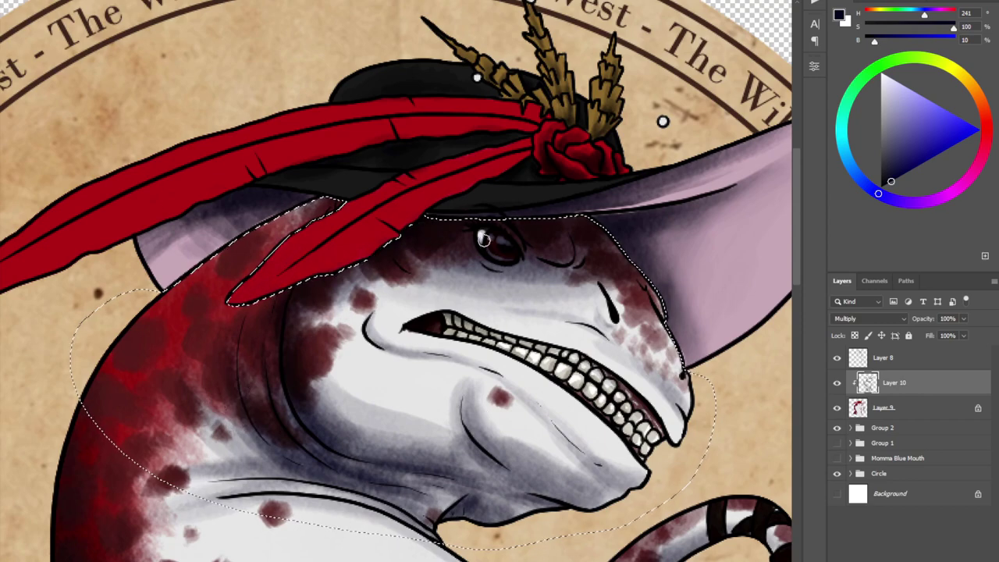
Shade both crimson feathers along their center quills and add fine dark barb strokes.
key("ctrl+minus")
key("ctrl+minus")
key("ctrl+plus")
key("ctrl+plus")
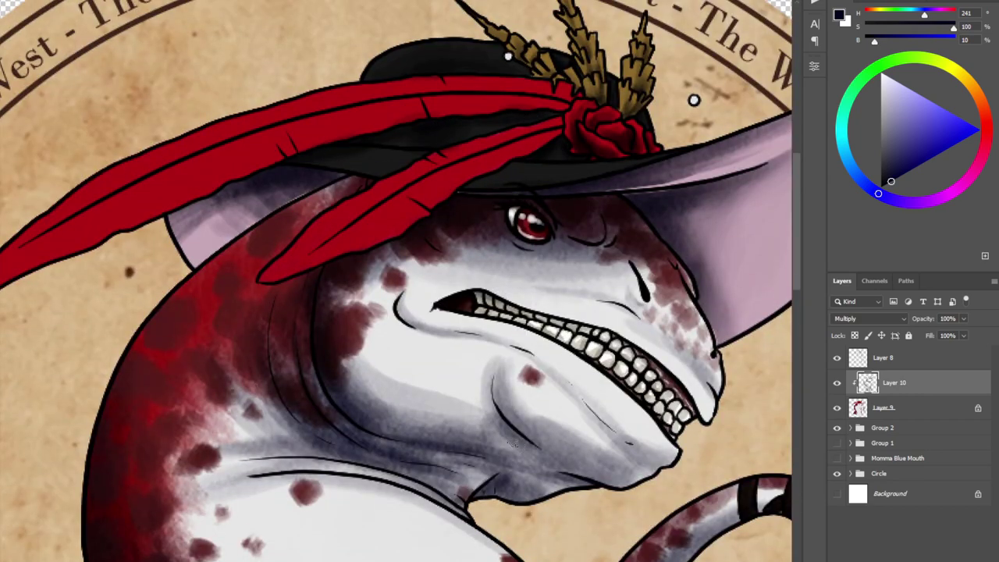
left_click_drag(526, 134, 305, 252)
left_click_drag(554, 561, 515, 561)
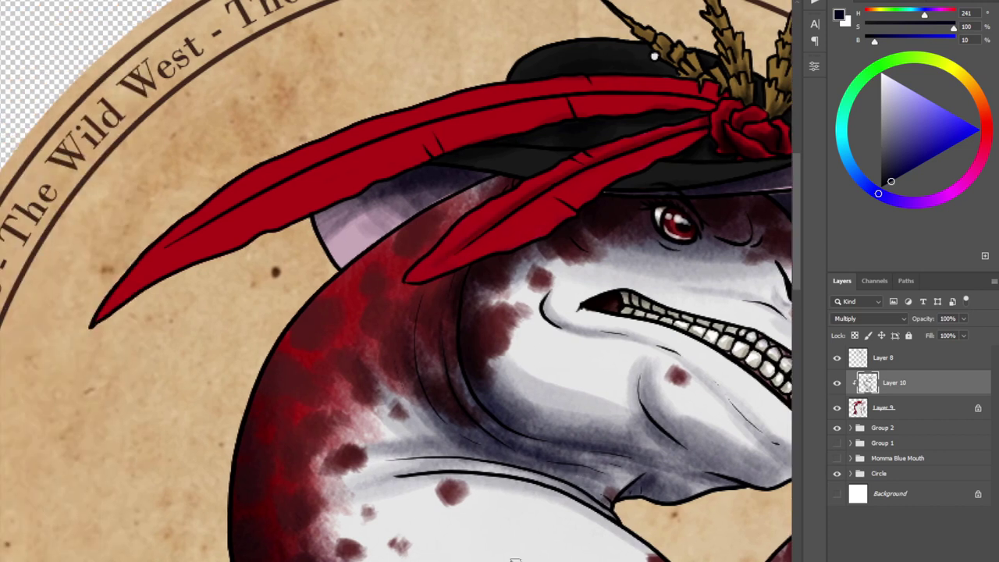
mouse_move(690, 94)
left_mouse_down()
mouse_move(523, 93)
mouse_move(235, 205)
left_mouse_up()
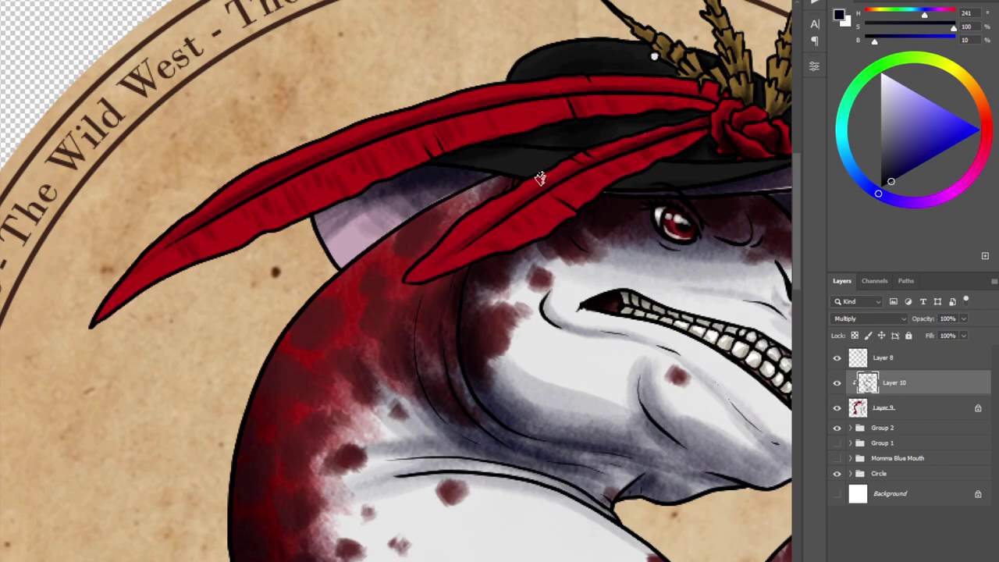
Add Layer 11 beneath Layer 10, clipped to Layer 9, and set its blend mode to Lighten.
left_click(882, 74)
key("ctrl+minus")
key("ctrl+minus")
left_click(957, 559, "ctrl")
left_click(869, 319)
left_click(859, 437)
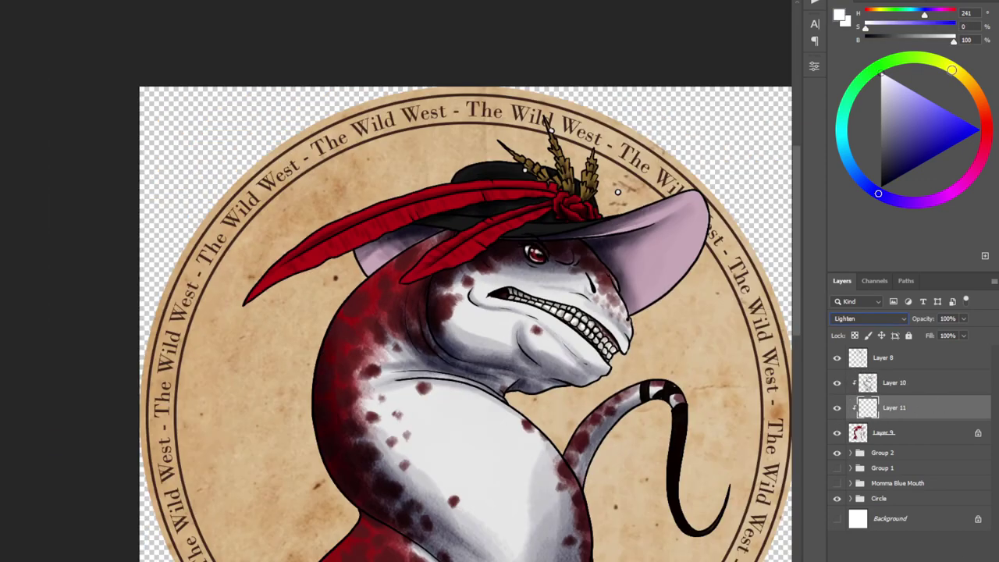
Paint pale yellow highlights (H 58, S 18, B 100) along the lips, cheek and muzzle.
left_click(951, 69)
left_click(898, 82)
key("ctrl+plus")
key("ctrl+plus")
left_click_drag(626, 328, 495, 327)
left_click_drag(683, 286, 722, 324)
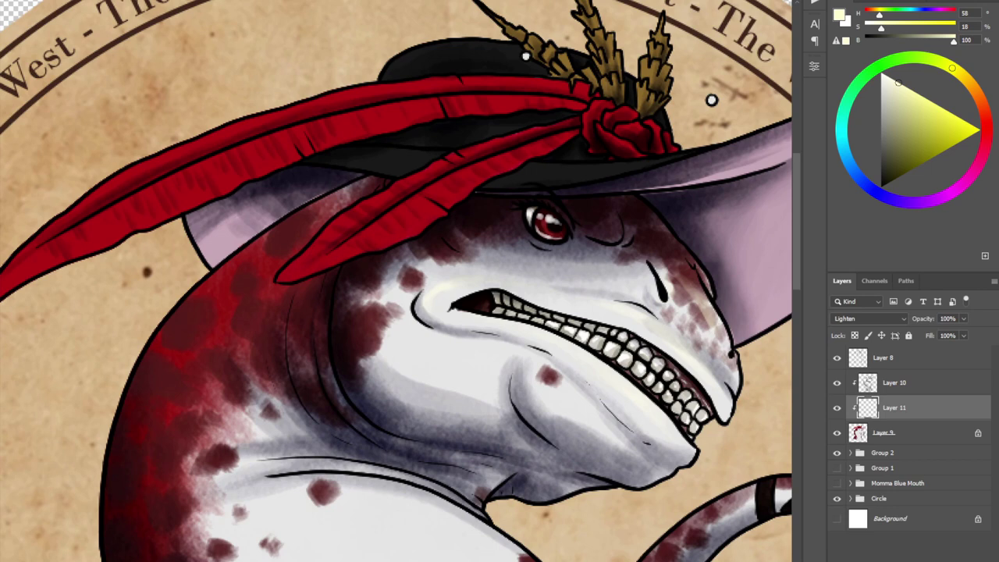
Move Layer 11 above Layer 10 and add pale yellow highlights along the back of the neck and the upper chest.
scroll(403, 324, "down", 1)
key("ctrl+bracketright")
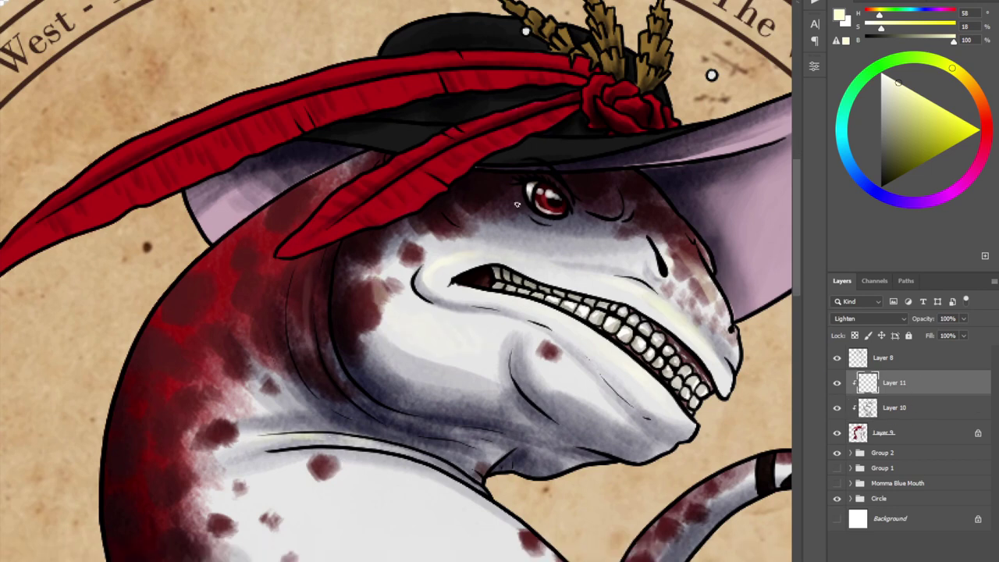
left_click_drag(236, 246, 117, 499)
left_click_drag(122, 459, 206, 271)
scroll(227, 297, "down", 5)
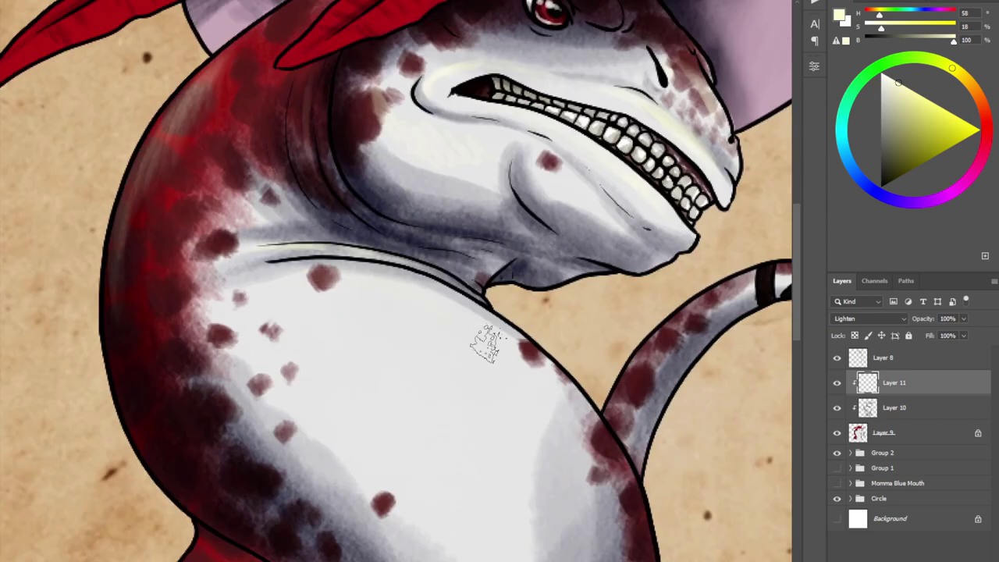
left_click_drag(310, 277, 337, 271)
Highlight the upper edges of the red spotted lower body, erasing and repainting the stroke along its outer contour.
scroll(192, 258, "down", 9)
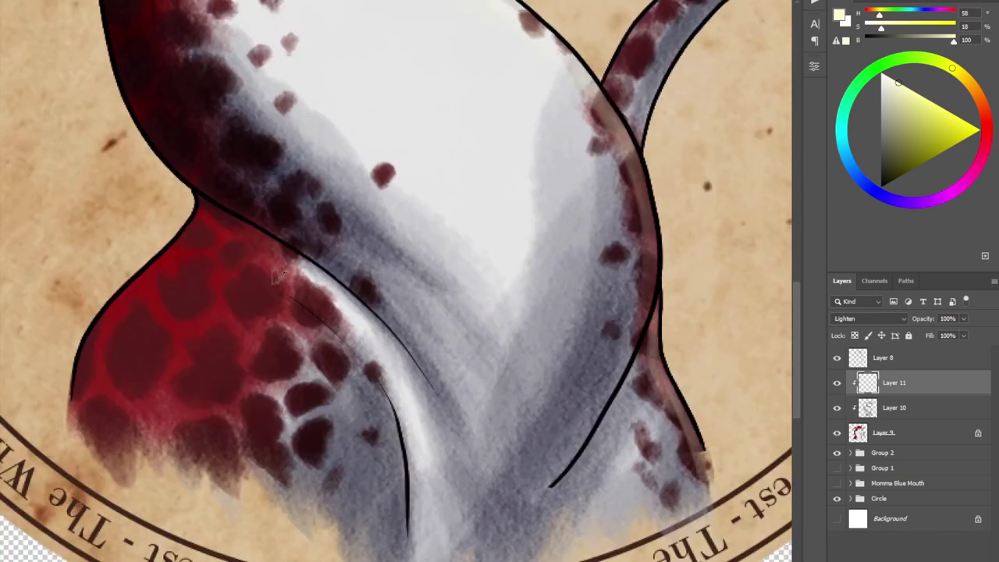
mouse_move(192, 258)
left_mouse_down()
mouse_move(151, 272)
mouse_move(139, 294)
mouse_move(202, 214)
left_mouse_up()
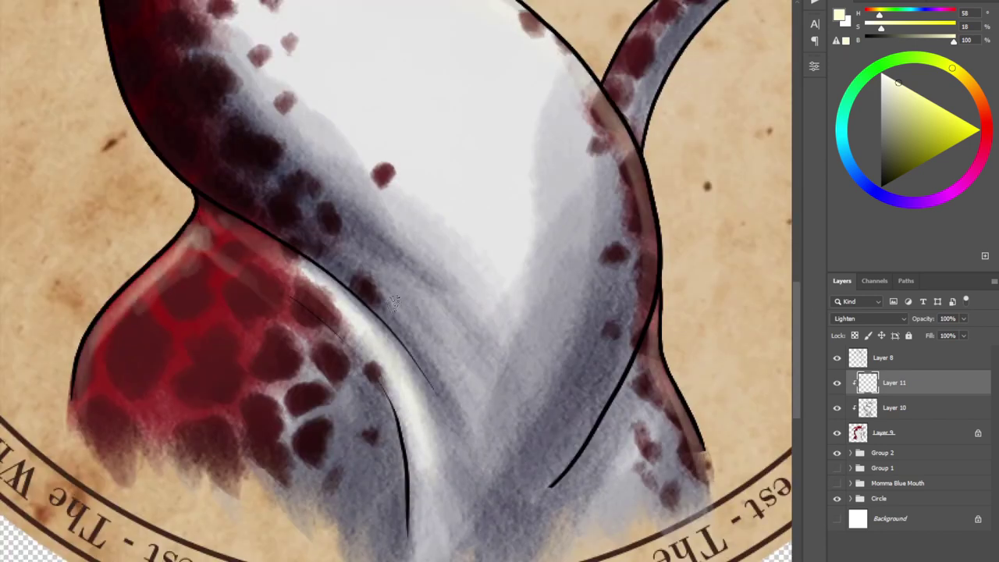
key("e")
left_click_drag(178, 284, 85, 379)
key("b")
left_click_drag(198, 223, 88, 362)
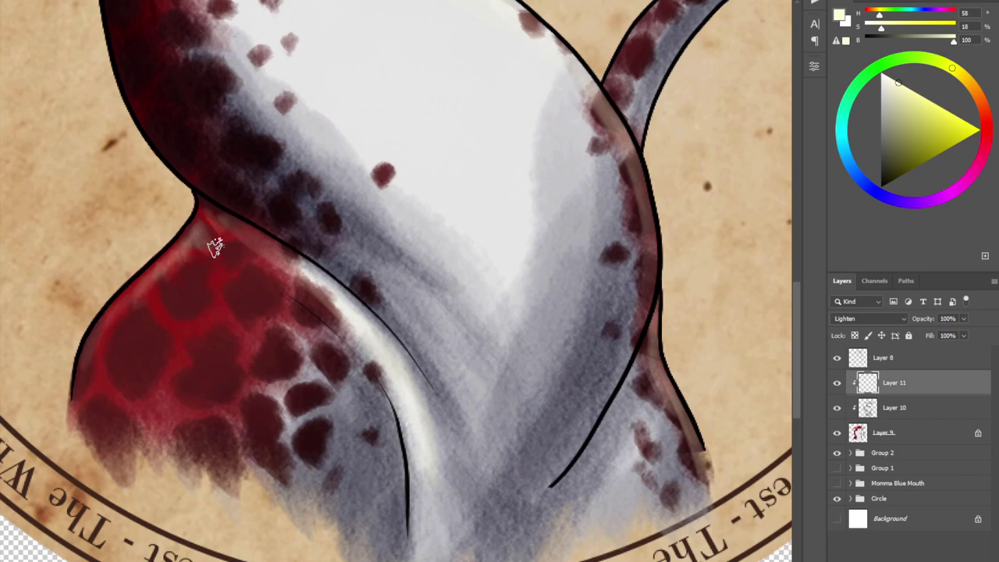
mouse_move(214, 245)
left_mouse_down()
mouse_move(297, 313)
mouse_move(257, 236)
left_mouse_up()
Add pale yellow highlights along the belly's outer edge, the tail's upper edge and the black tail end.
scroll(802, 305, "up", 5)
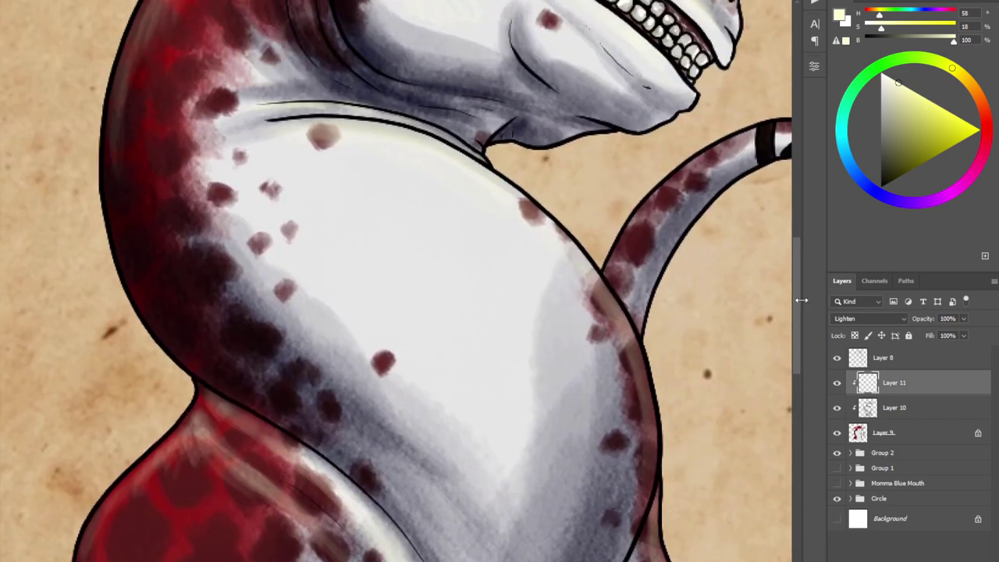
left_click_drag(312, 138, 645, 423)
scroll(621, 508, "right", 5)
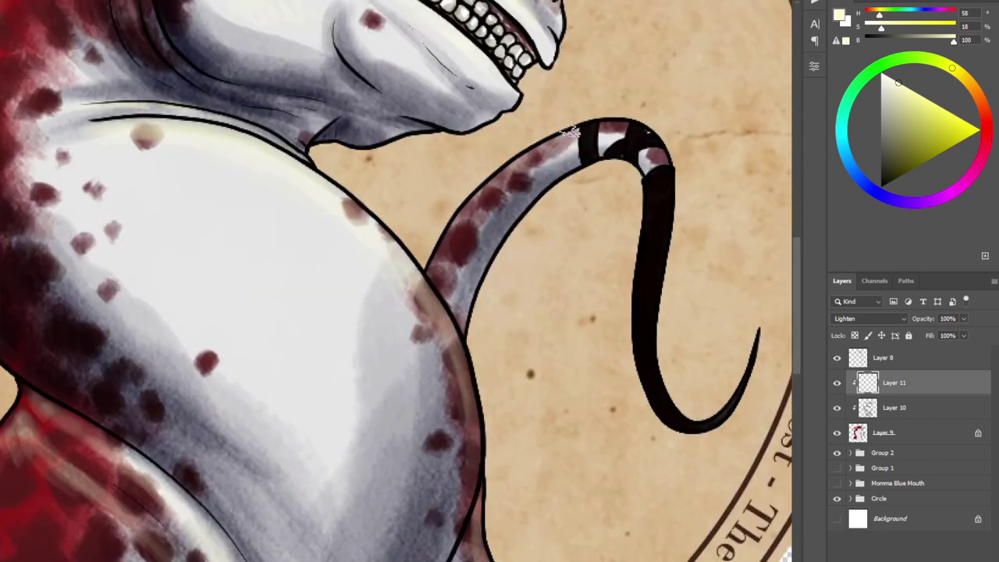
left_click_drag(517, 162, 637, 135)
mouse_move(656, 171)
left_mouse_down()
mouse_move(654, 205)
mouse_move(743, 379)
left_mouse_up()
left_click_drag(639, 253, 651, 383)
Make the Multiply shading layer, Layer 10, active again.
key("ctrl+minus")
key("ctrl+minus")
key("ctrl+minus")
key("alt+bracketleft")
key("ctrl+plus")
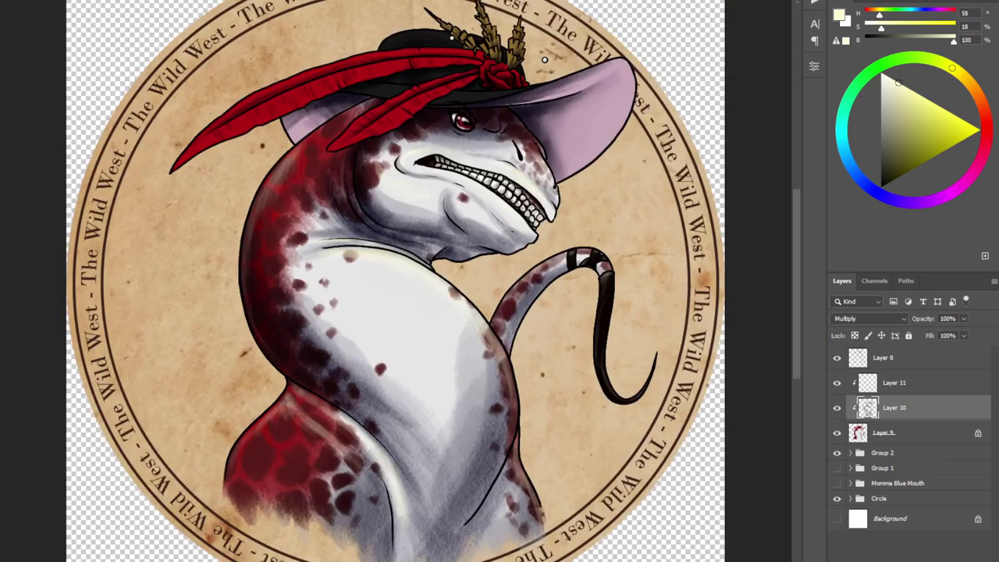